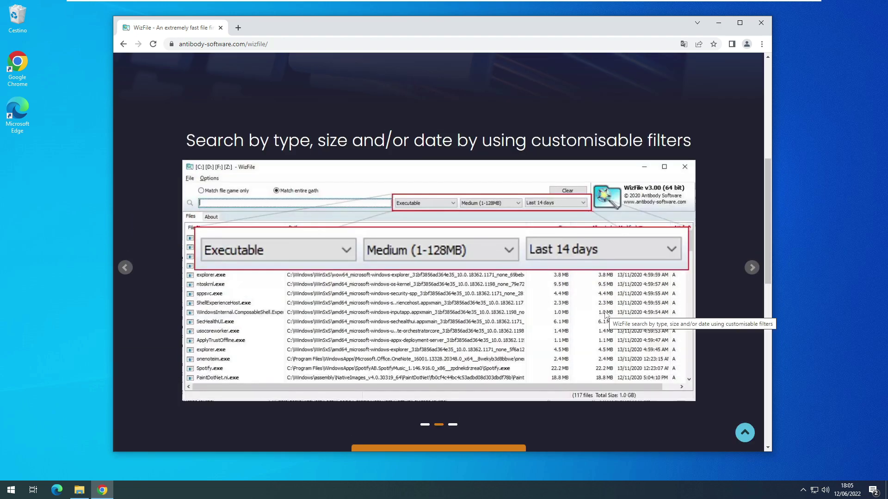
# Step: Open the WizFile download page from the product's home page
pyautogui.scroll(2, 607, 315)
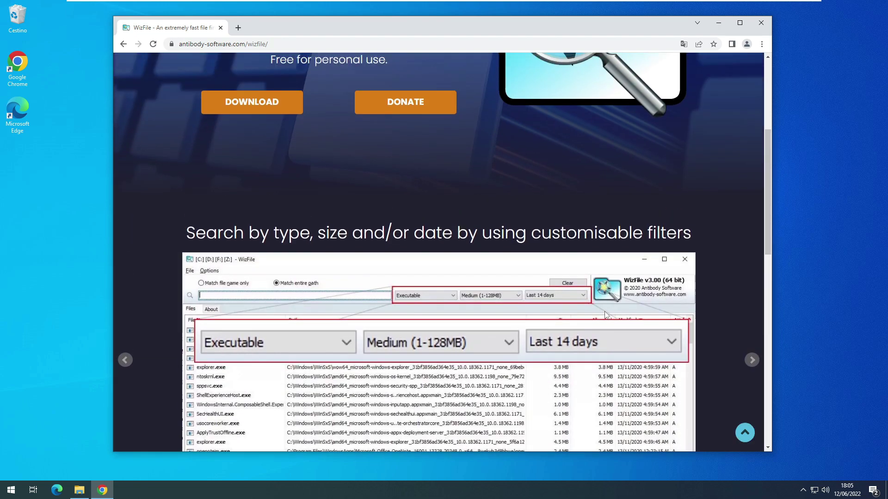
pyautogui.scroll(1, 604, 314)
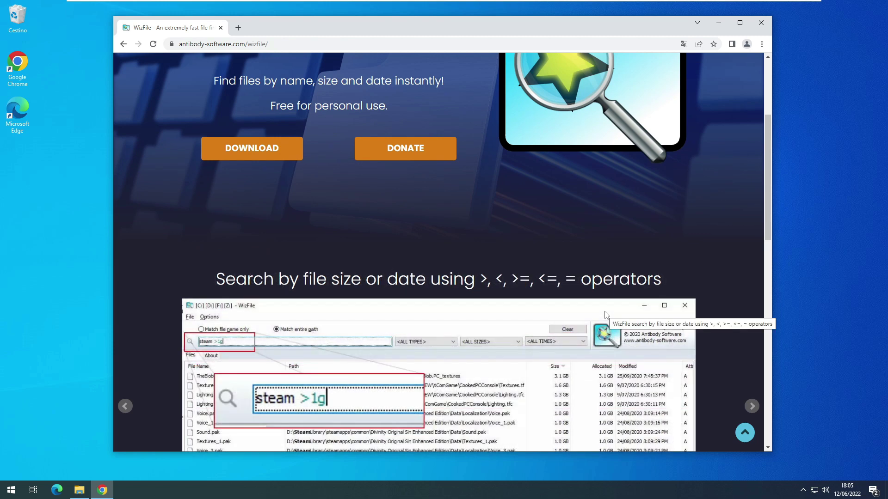
pyautogui.scroll(4, 606, 314)
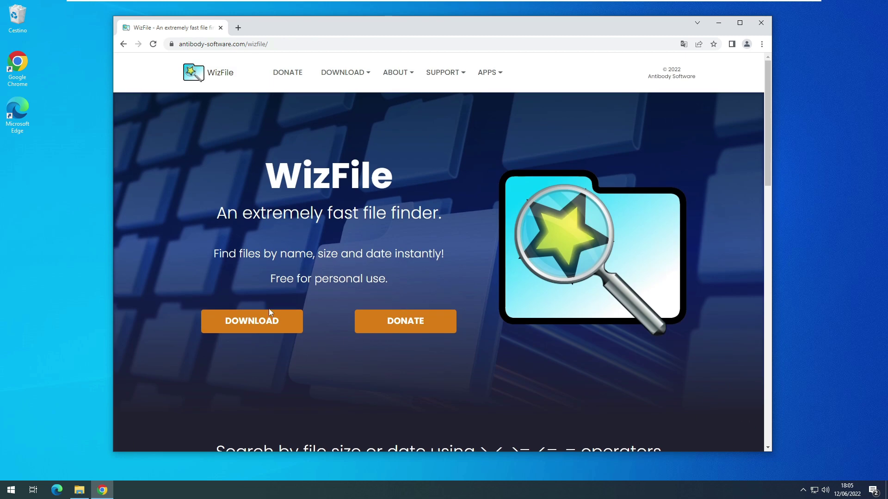
pyautogui.click(263, 330)
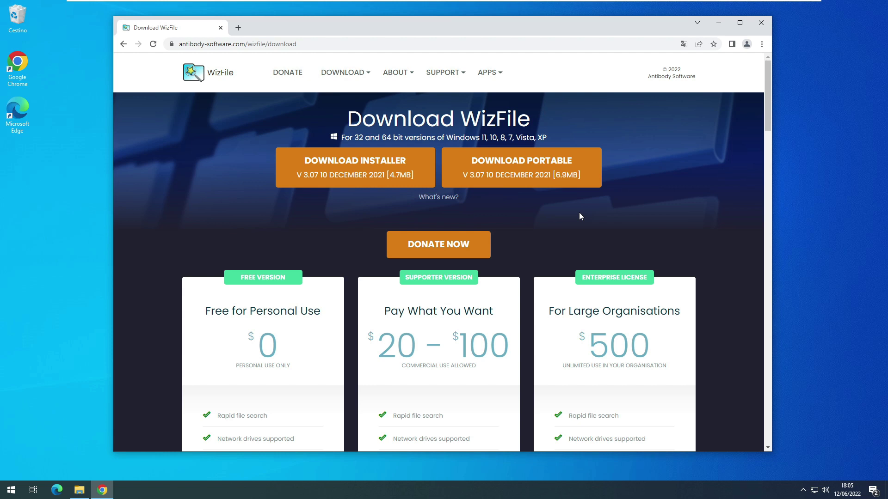
# Step: Compare the features and prices of the Free, Supporter and Enterprise versions on the download page
pyautogui.scroll(-2, 576, 208)
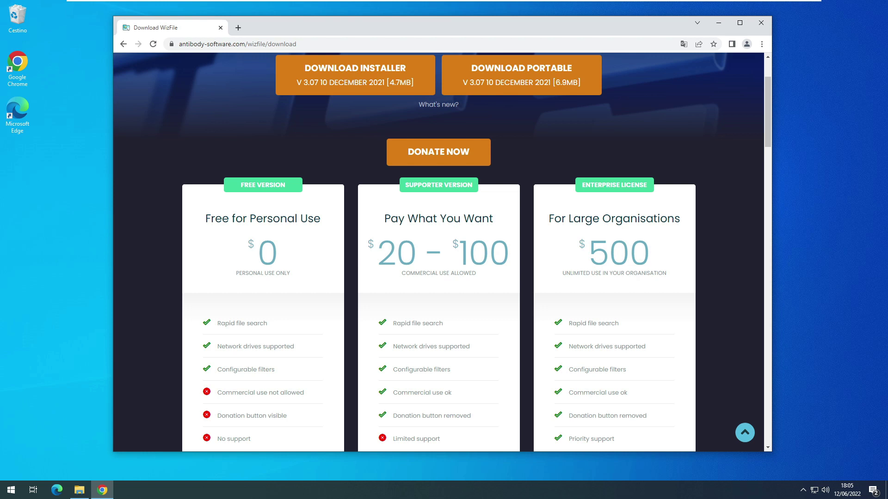
pyautogui.scroll(-1, 496, 262)
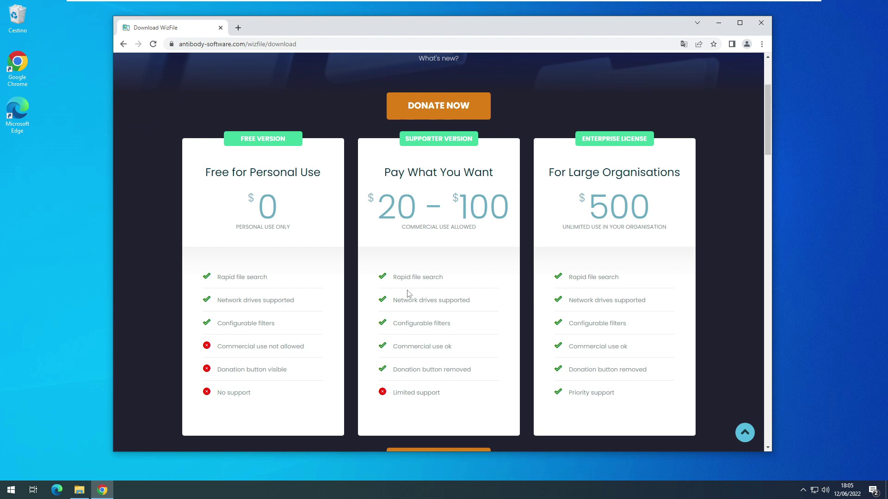
pyautogui.scroll(-3, 485, 346)
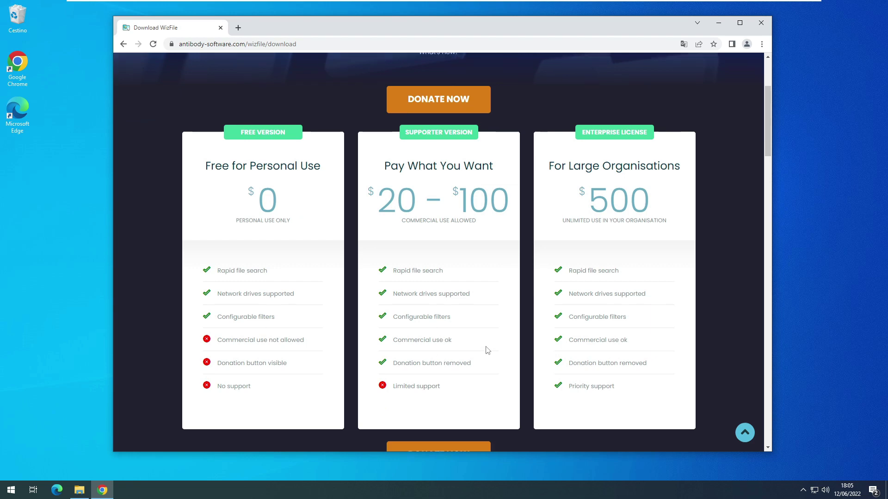
pyautogui.scroll(3, 485, 346)
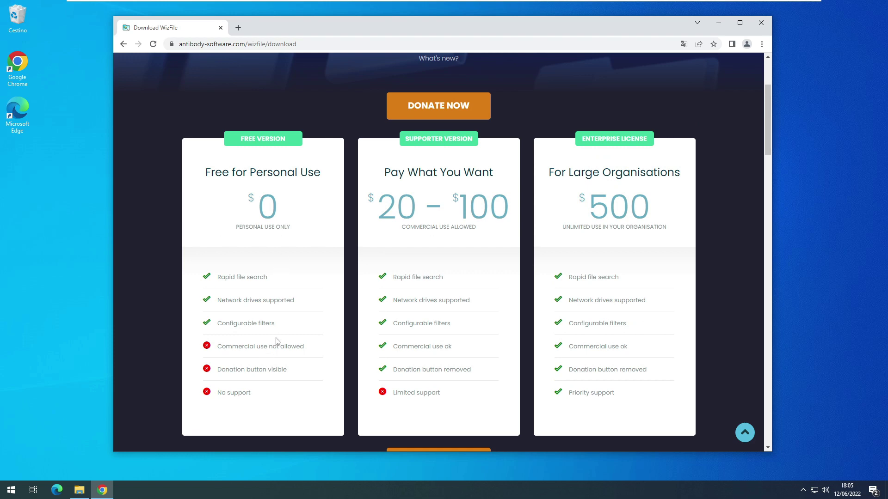
pyautogui.scroll(-5, 278, 333)
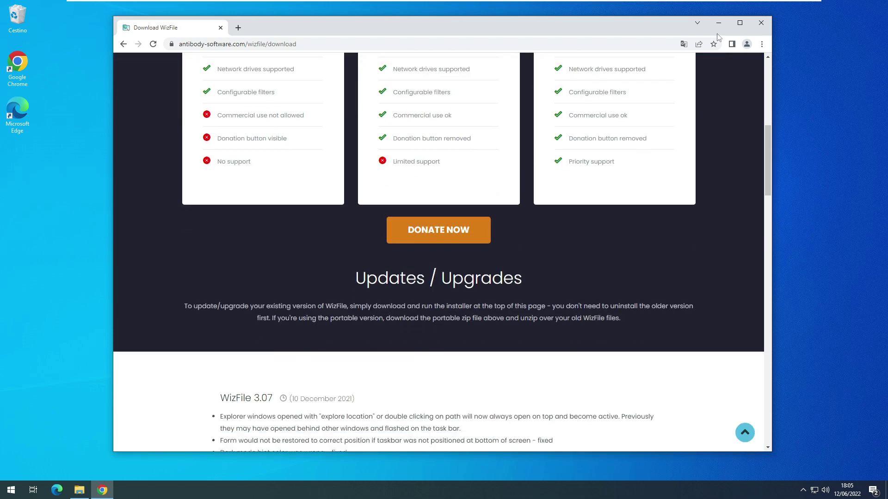
# Step: Minimize the browser, open the extracted wizfile_3_07_portable folder on the desktop and launch WizFile64
pyautogui.click(718, 24)
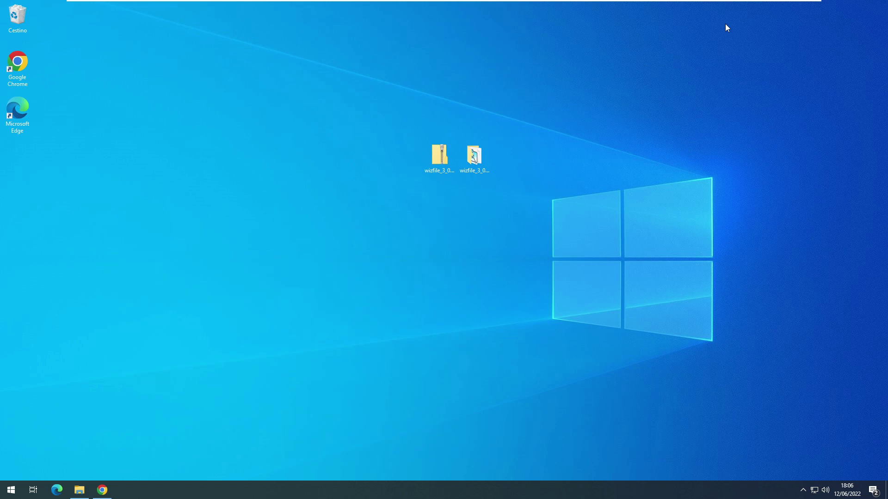
pyautogui.click(442, 167)
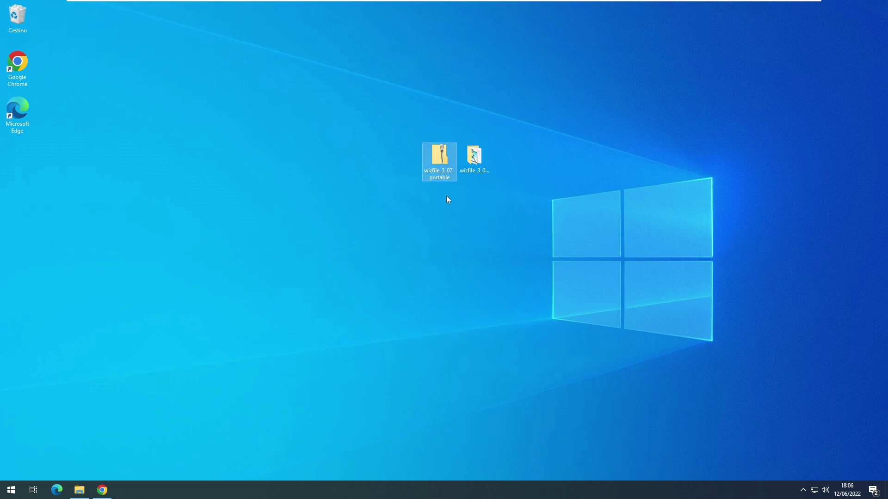
pyautogui.moveTo(422, 158); pyautogui.dragTo(432, 163)
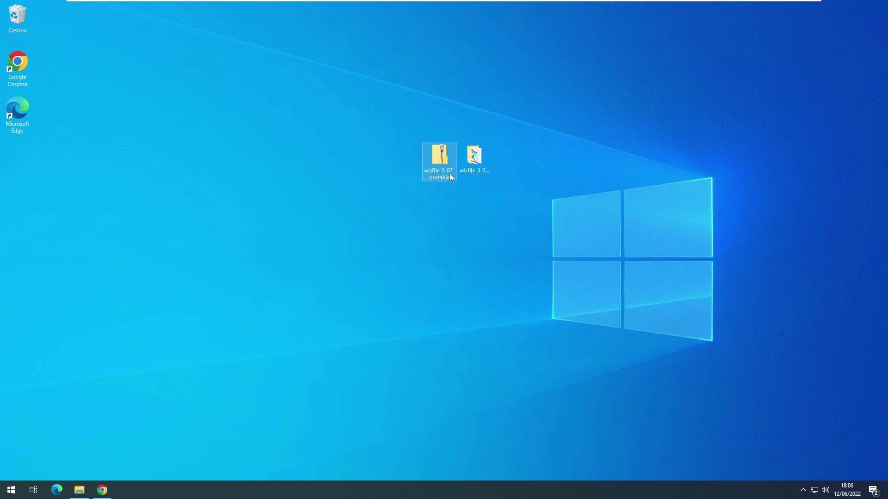
pyautogui.click(480, 162)
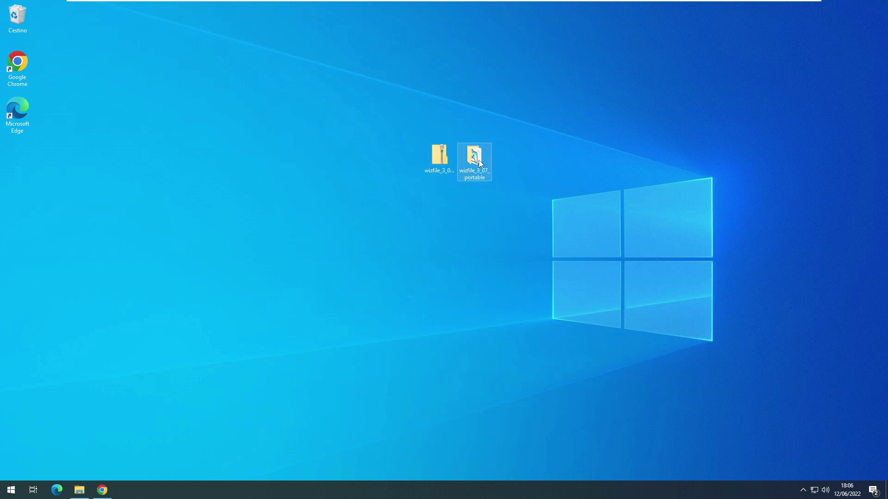
pyautogui.doubleClick(478, 159)
pyautogui.moveTo(506, 106); pyautogui.dragTo(503, 101)
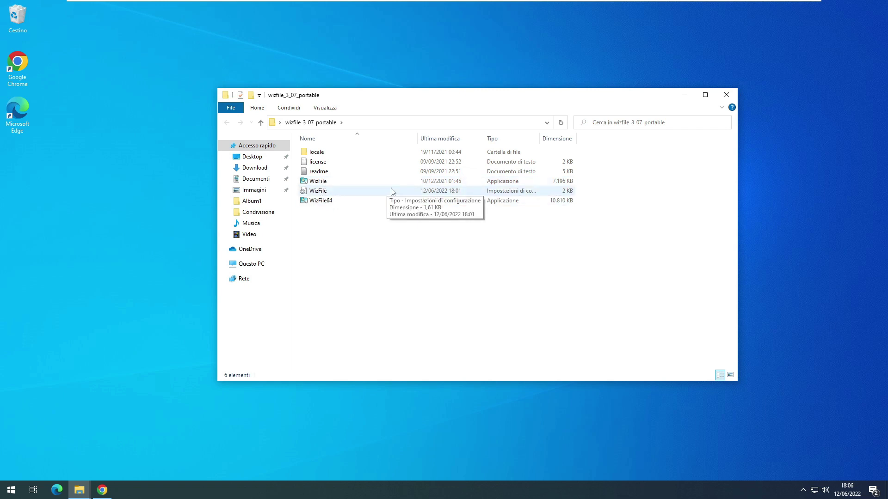
pyautogui.click(318, 183)
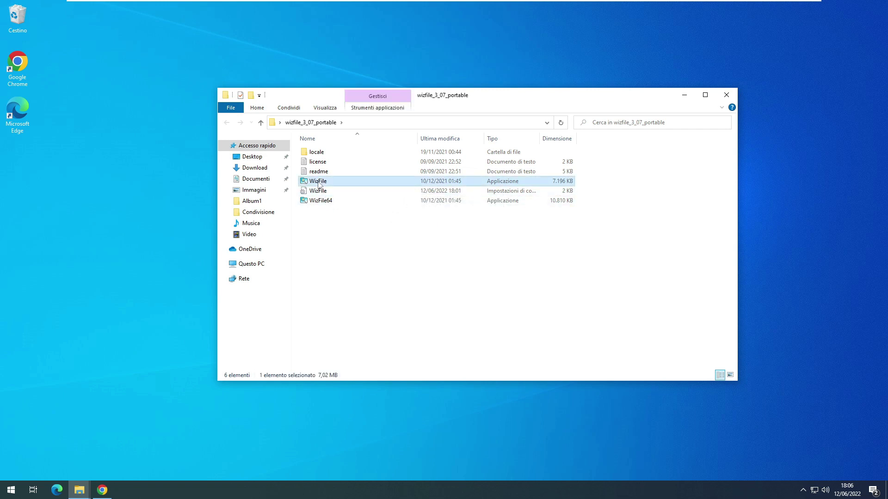
pyautogui.click(324, 202)
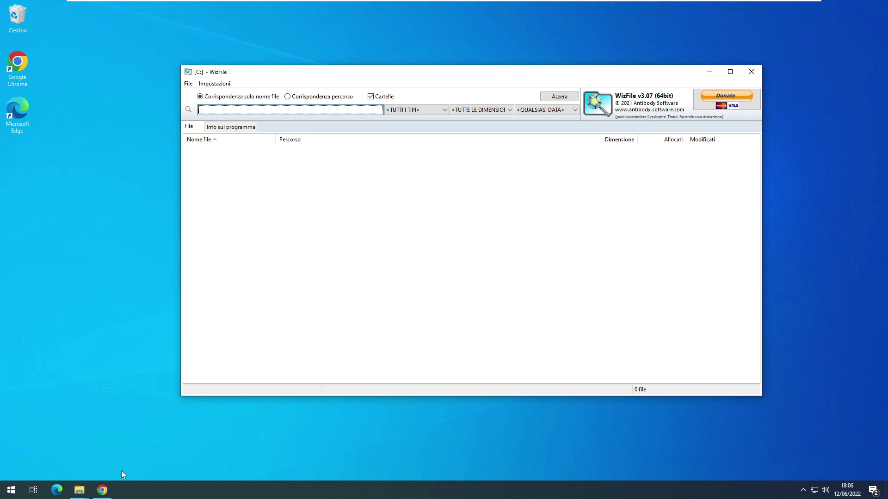
# Step: In File Explorer, select the cover file in Musica's Album1 folder and move the window aside to uncover WizFile's search area
pyautogui.moveTo(77, 492)
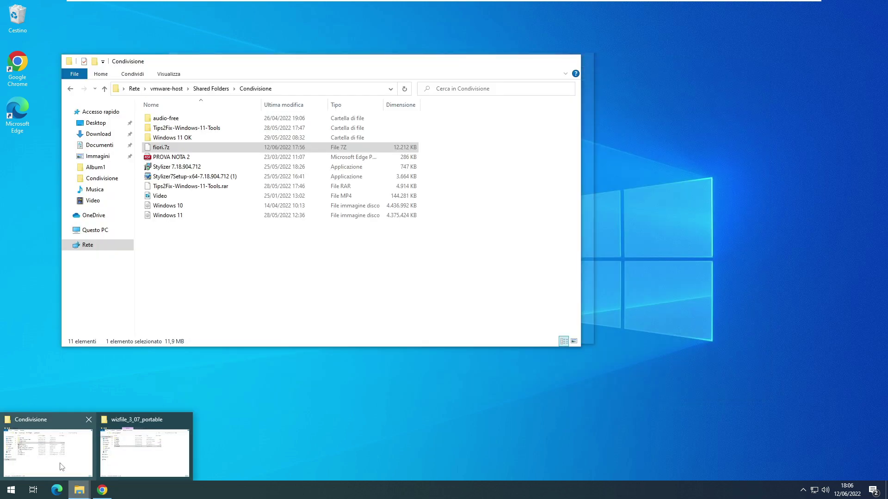
pyautogui.click(69, 458)
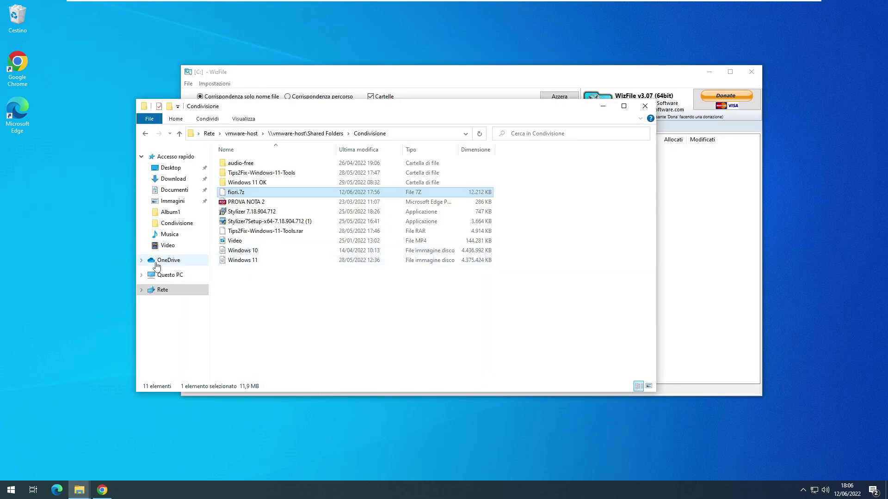
pyautogui.click(175, 235)
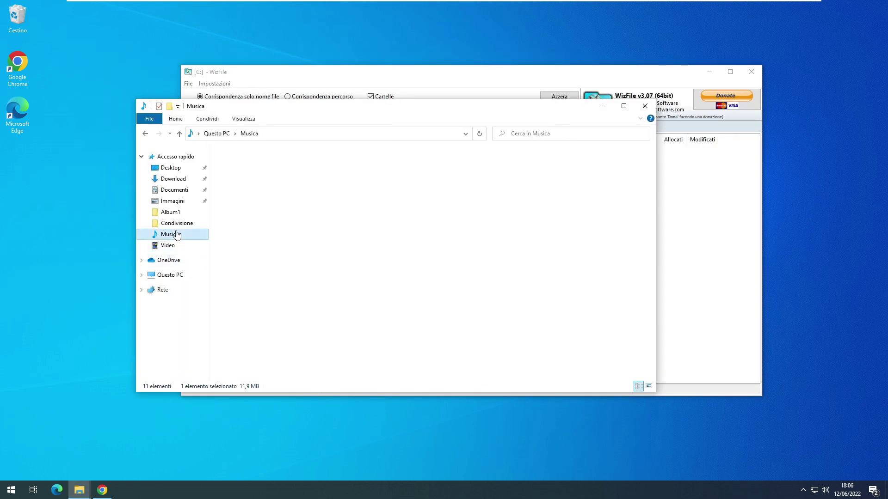
pyautogui.doubleClick(241, 163)
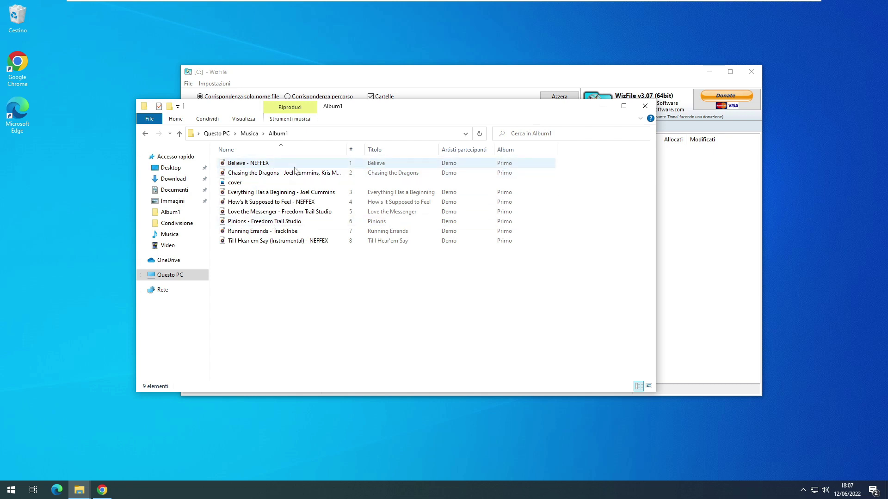
pyautogui.click(231, 185)
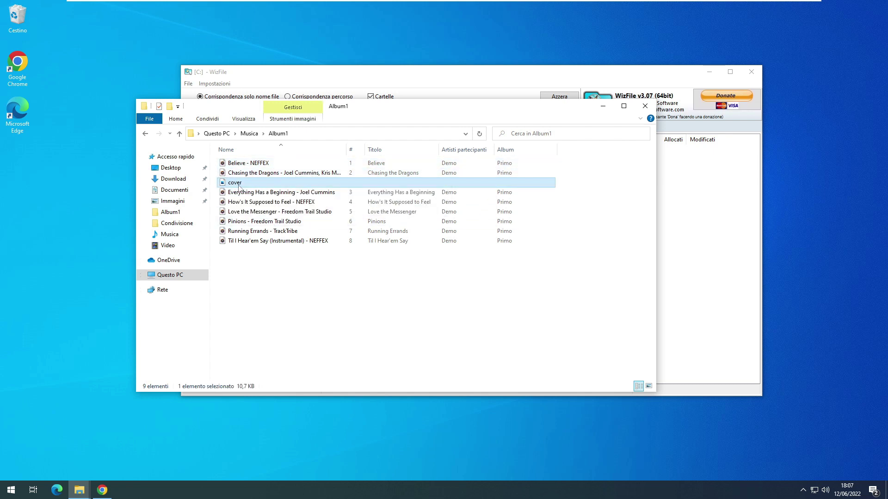
pyautogui.moveTo(422, 111); pyautogui.dragTo(602, 157)
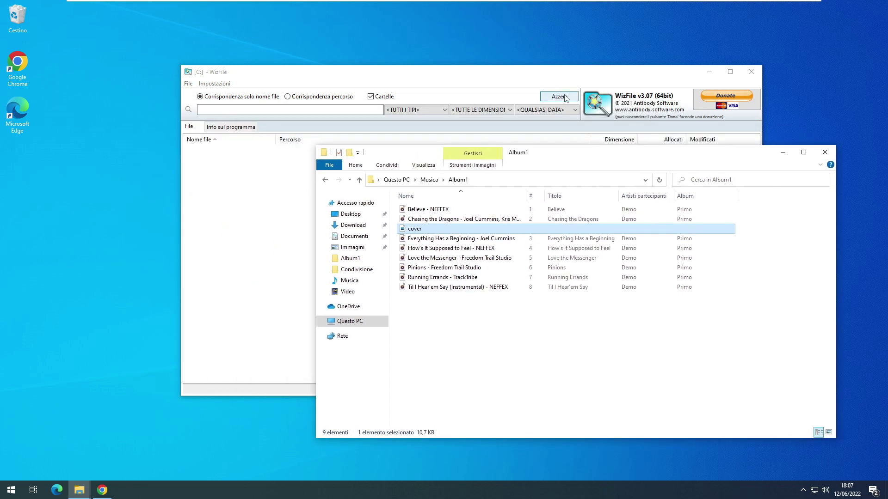
# Step: Switch to WizFile, reset its search and look up "cover" by file name to locate the cover.jpg entries
pyautogui.click(560, 97)
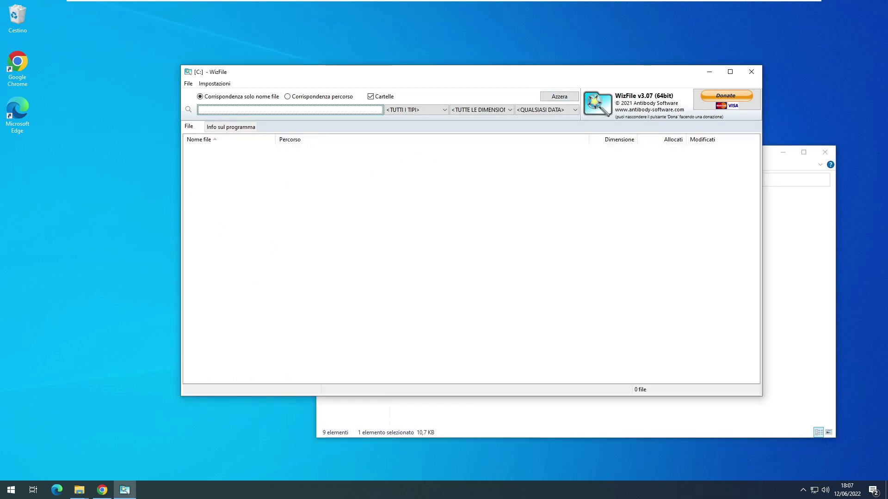
pyautogui.write('cover')
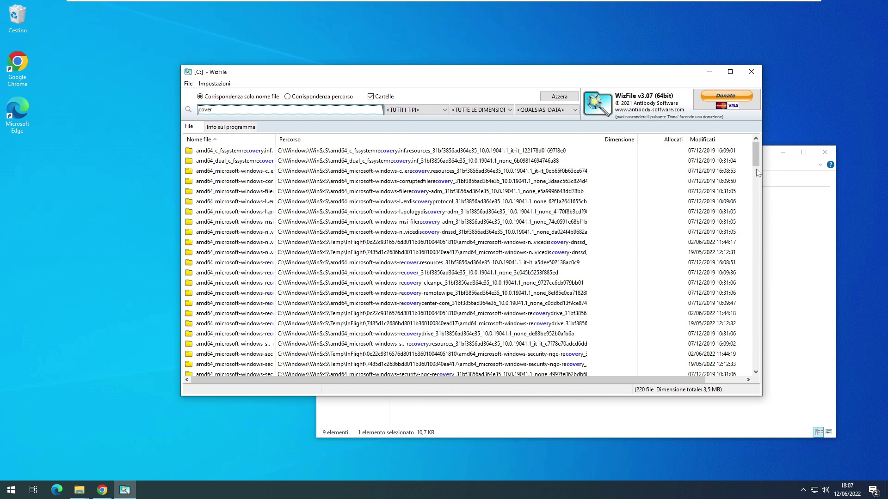
pyautogui.moveTo(756, 160); pyautogui.dragTo(750, 200)
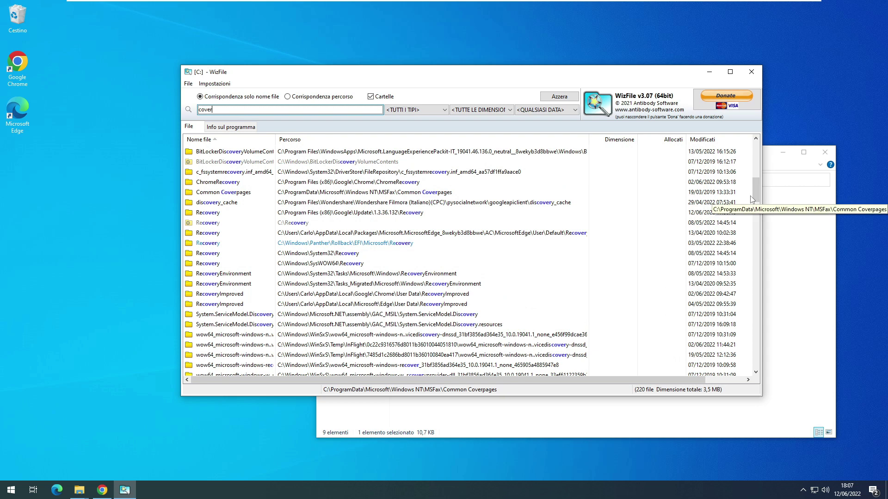
pyautogui.scroll(-10, 756, 211)
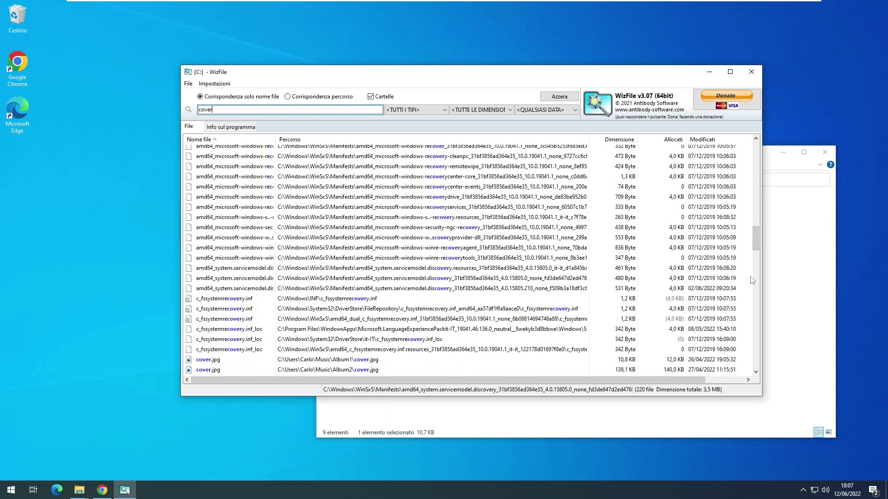
pyautogui.scroll(-5, 758, 239)
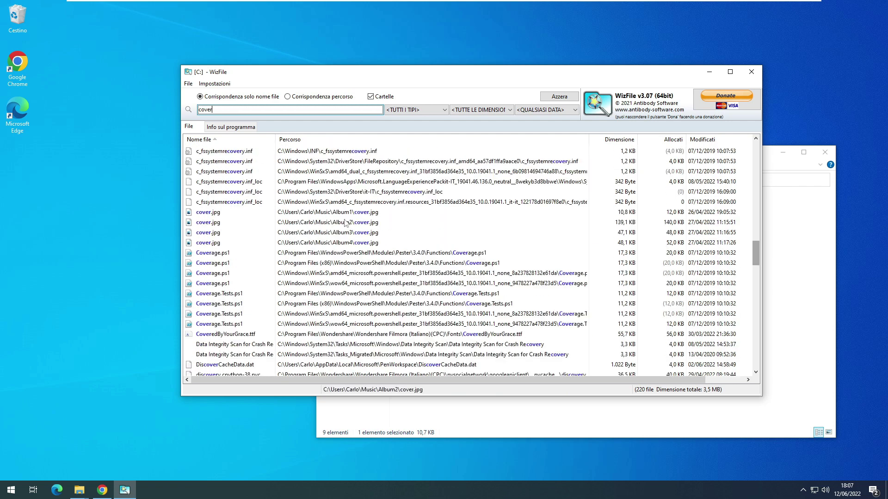
# Step: Examine the paths of the cover.jpg results in the Album1 to Album4 folders one by one
pyautogui.click(362, 215)
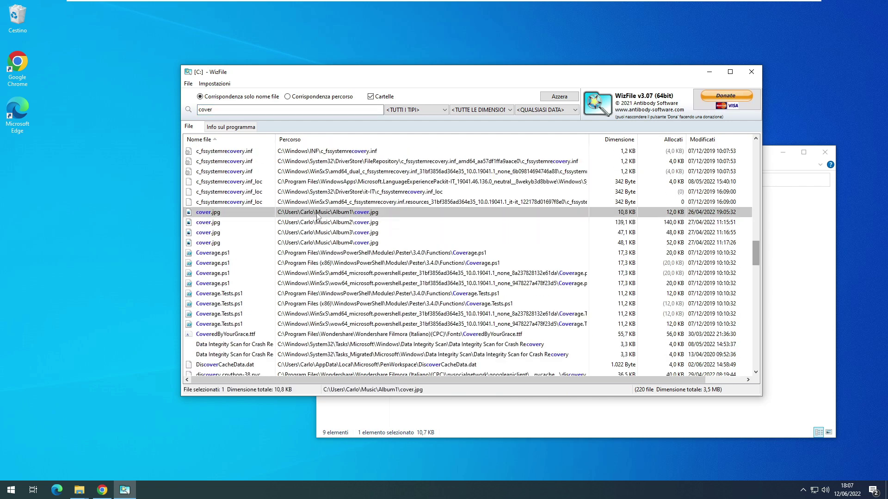
pyautogui.click(363, 226)
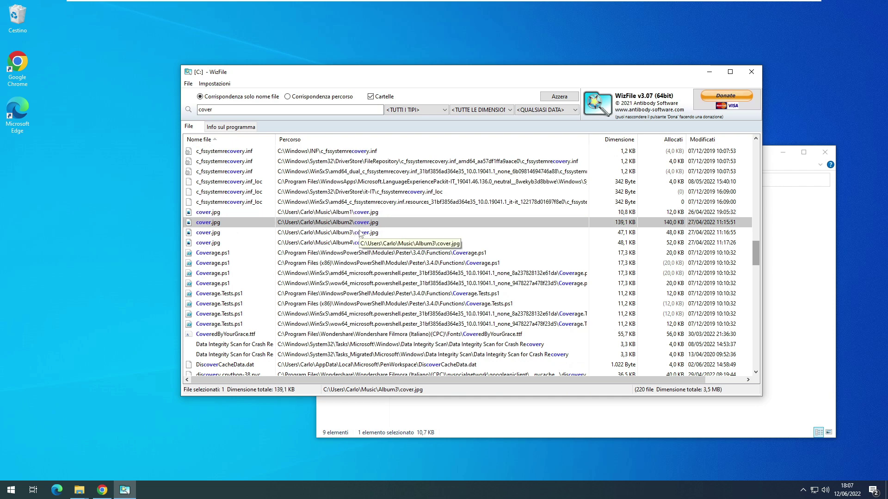
pyautogui.click(363, 233)
pyautogui.click(362, 245)
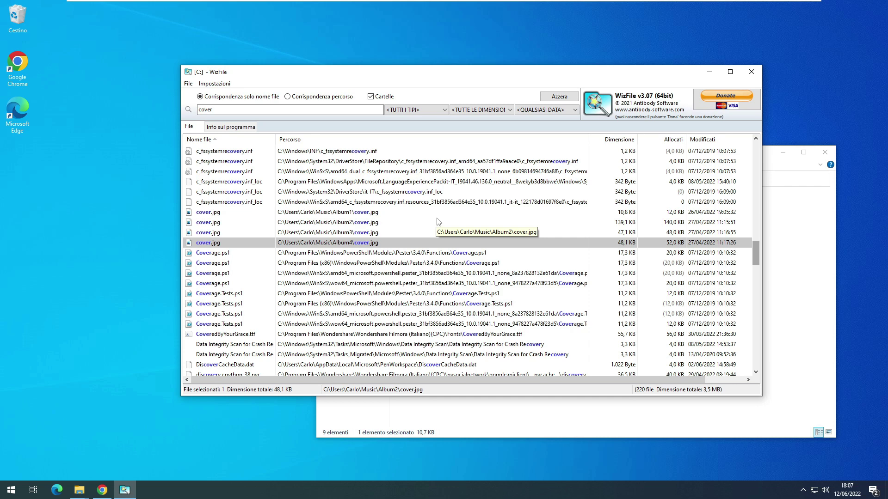
# Step: Filter the "cover" results to the Immagine file type and inspect the EmptyStoryCover.png and GenericCover.png entries
pyautogui.click(445, 110)
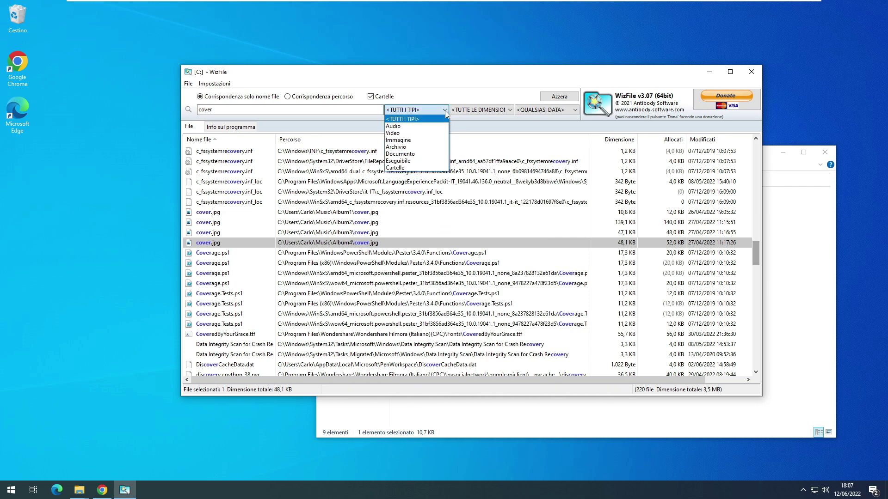
pyautogui.click(398, 140)
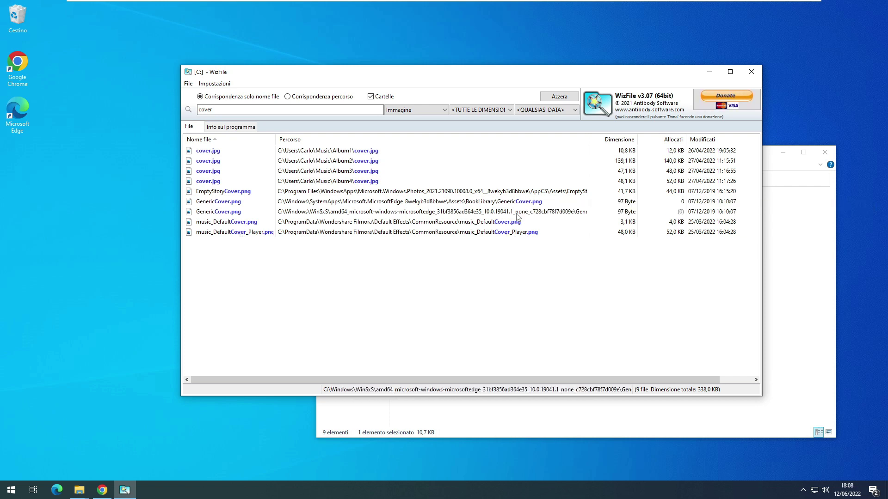
pyautogui.click(226, 192)
pyautogui.click(234, 202)
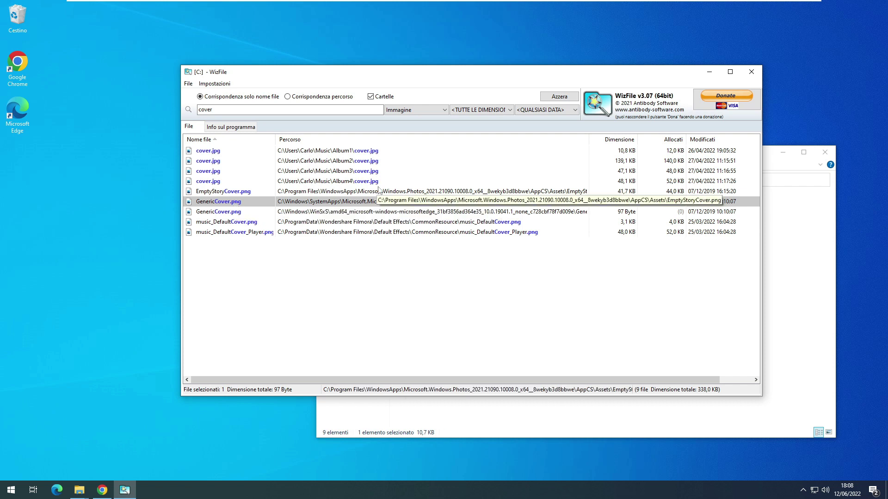
# Step: View the available size filter options without choosing another size
pyautogui.click(481, 111)
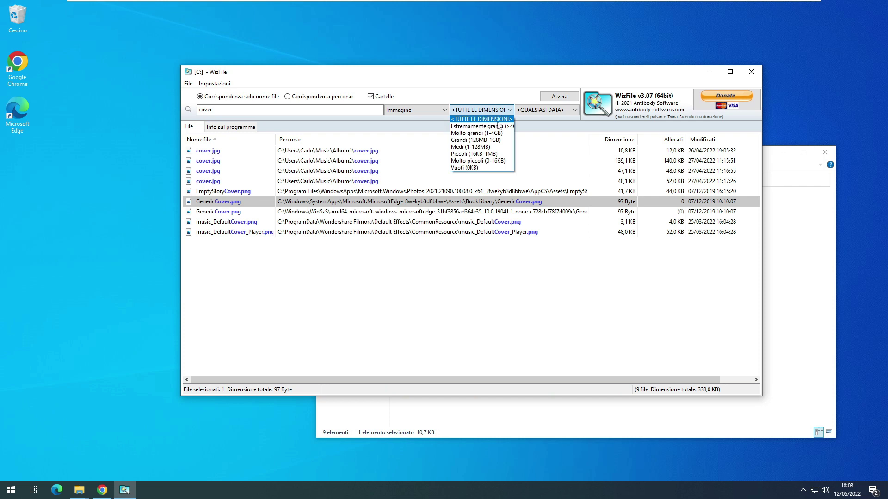
pyautogui.click(589, 303)
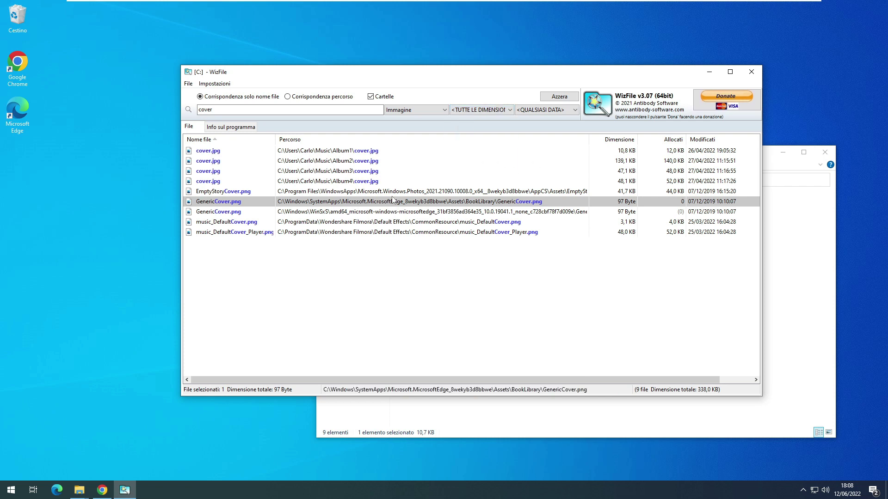
# Step: Compare the "cover" image results under the size filters Medi (1-128MB), Grandi (128MB-1GB) and Piccoli (16KB-1MB)
pyautogui.click(368, 183)
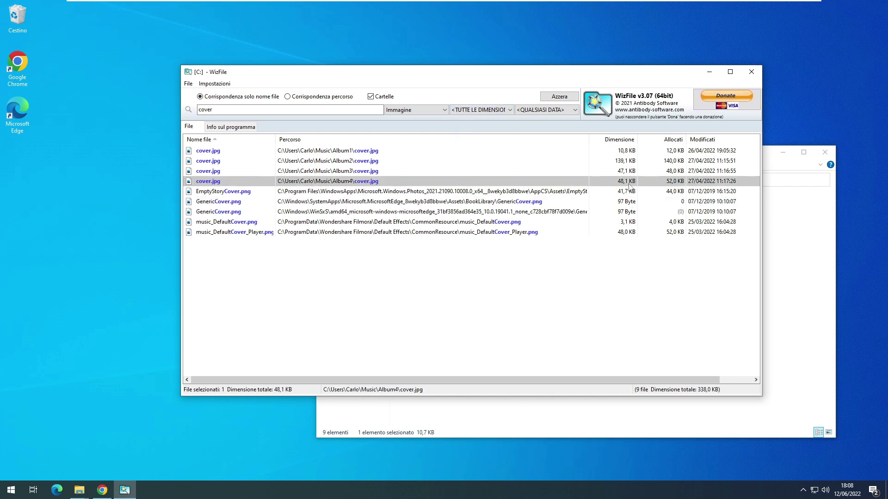
pyautogui.click(476, 110)
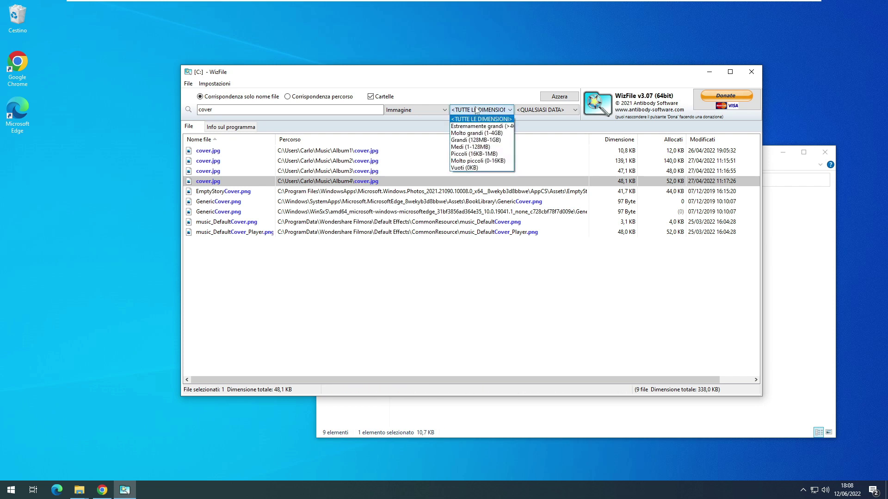
pyautogui.click(487, 149)
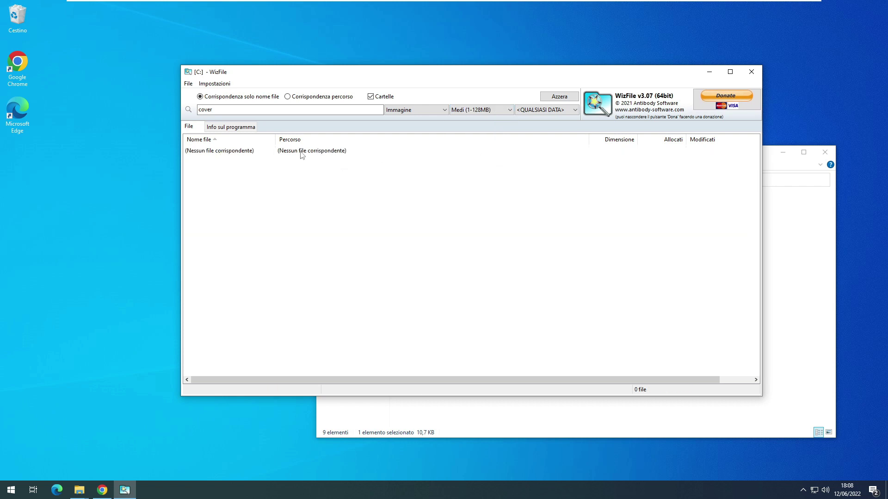
pyautogui.click(491, 111)
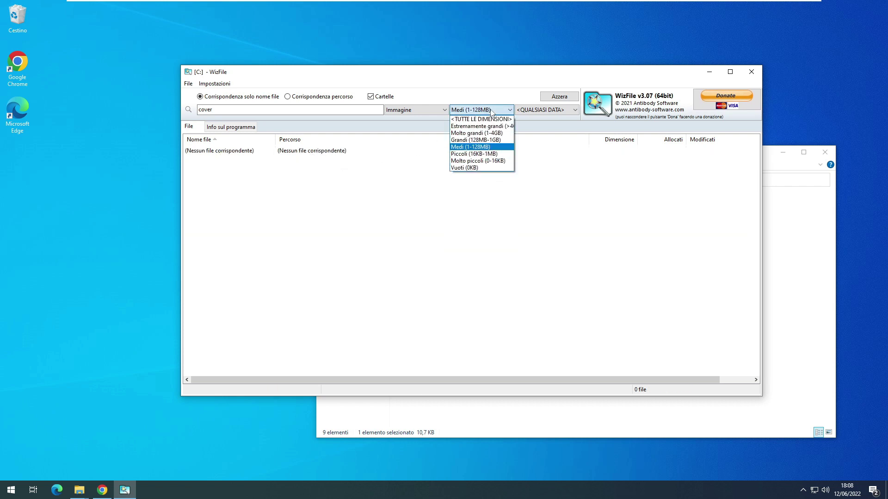
pyautogui.click(492, 141)
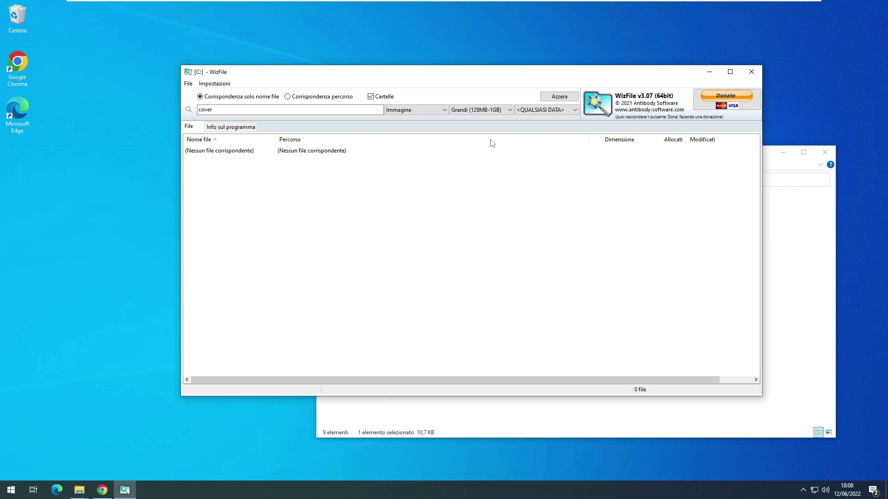
pyautogui.click(493, 111)
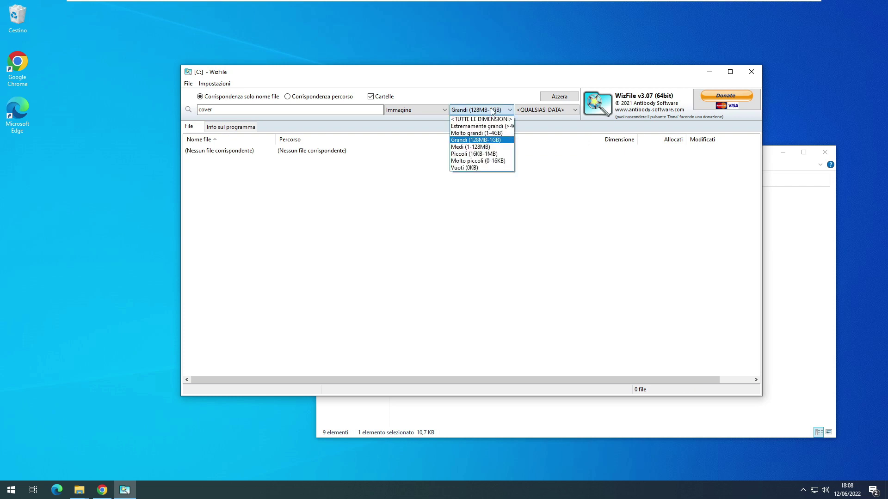
pyautogui.click(492, 154)
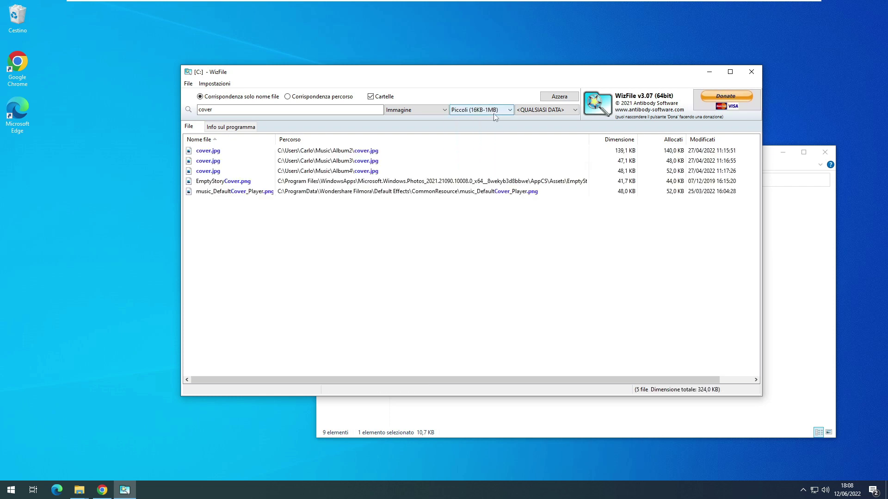
# Step: Filter the "cover" images to Molto piccoli (0-16KB), return to Piccoli (16KB-1MB) and view the available date filter options
pyautogui.click(459, 112)
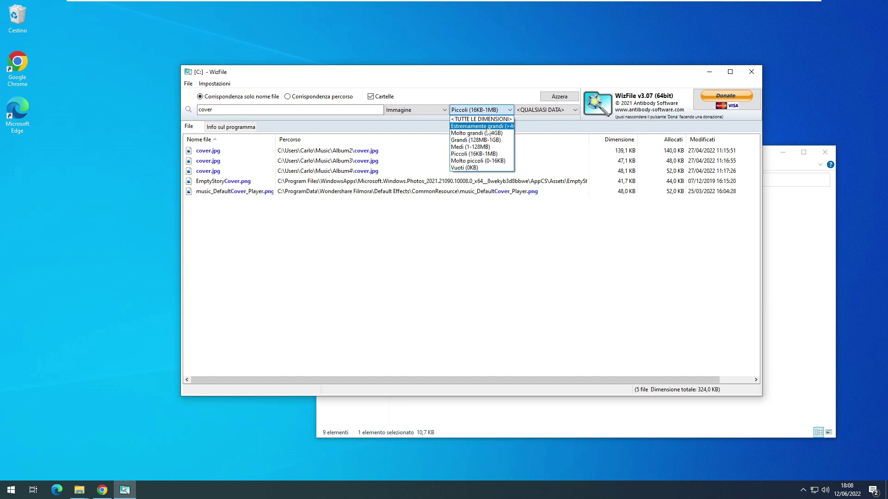
pyautogui.click(473, 162)
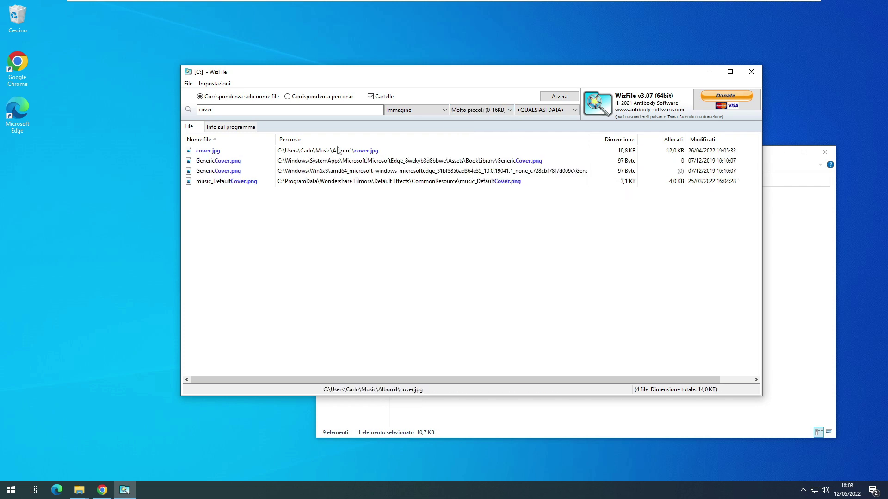
pyautogui.click(491, 111)
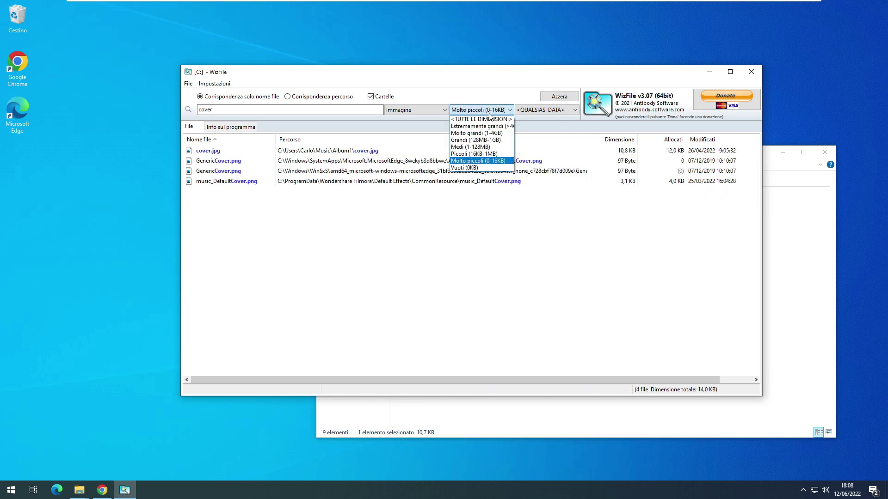
pyautogui.click(491, 154)
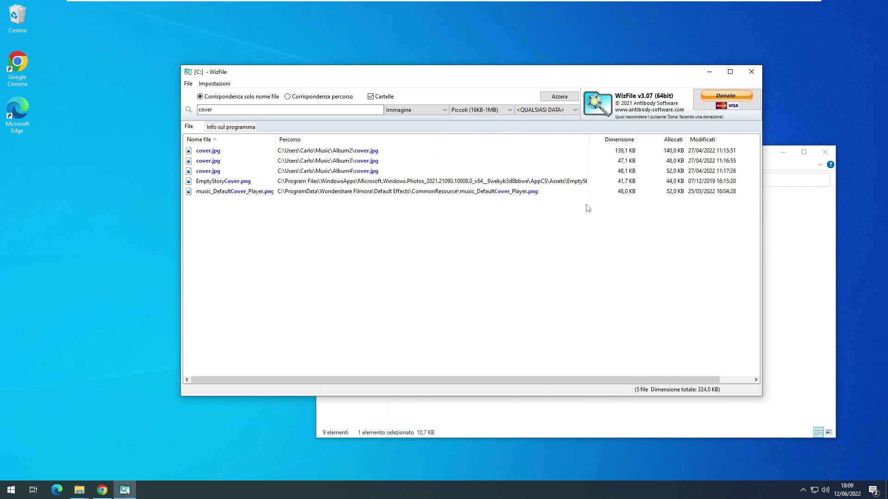
pyautogui.click(552, 109)
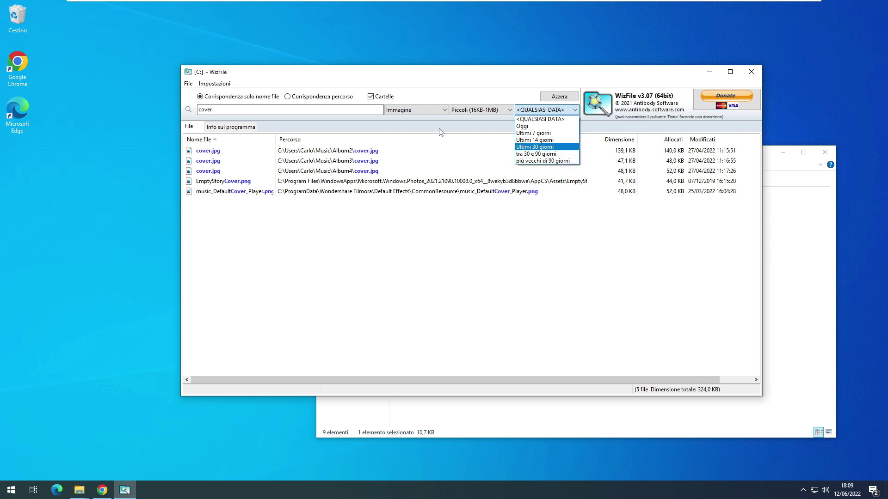
# Step: Switch to File Explorer's Album1 folder and copy the word "Believe" from the first song's file name
pyautogui.click(812, 298)
pyautogui.click(421, 211)
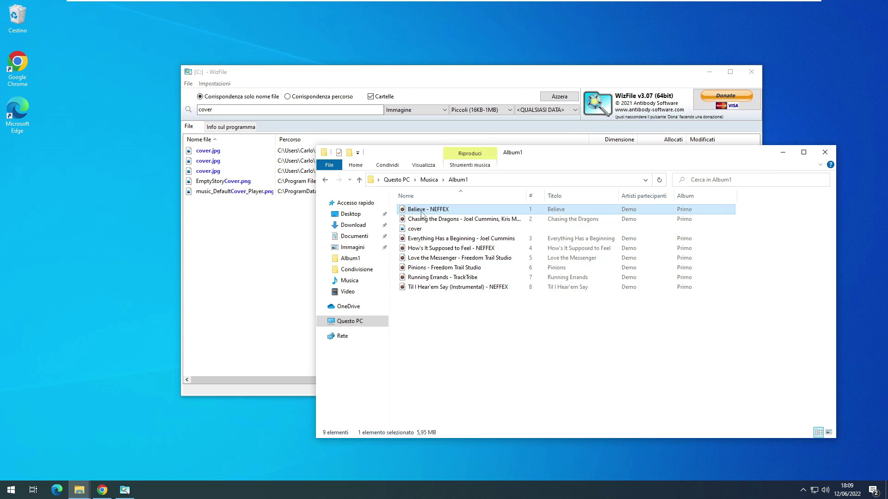
pyautogui.click(424, 212)
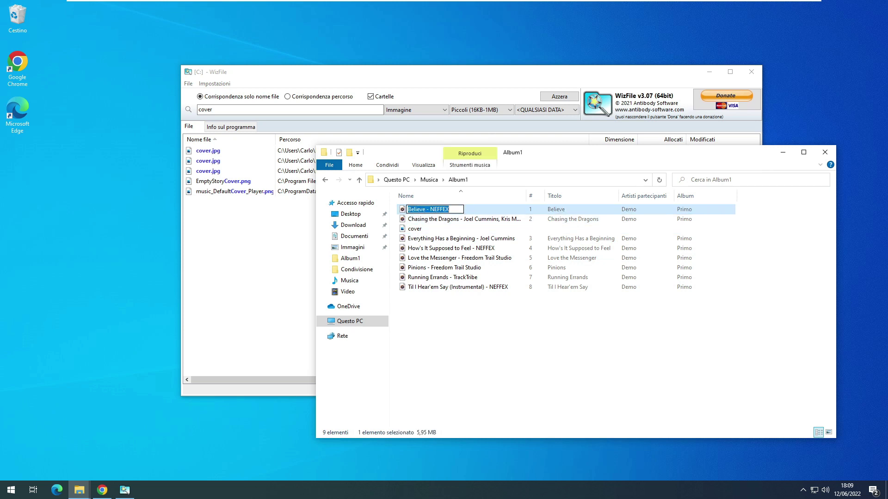
pyautogui.doubleClick(419, 209)
pyautogui.hotkey('ctrl', 'c')
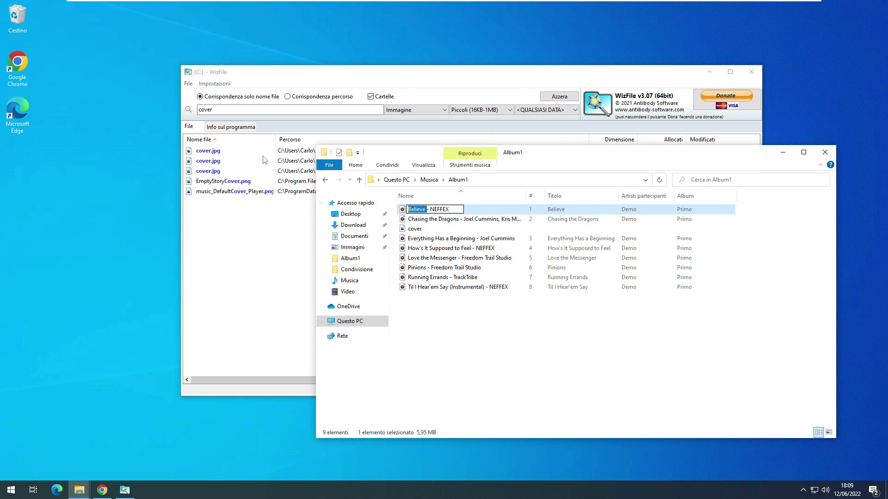
# Step: Return to WizFile, replace the search text with the copied "Believe" and minimize the File Explorer window
pyautogui.click(226, 131)
pyautogui.click(215, 112)
pyautogui.hotkey('ctrl', 'a')
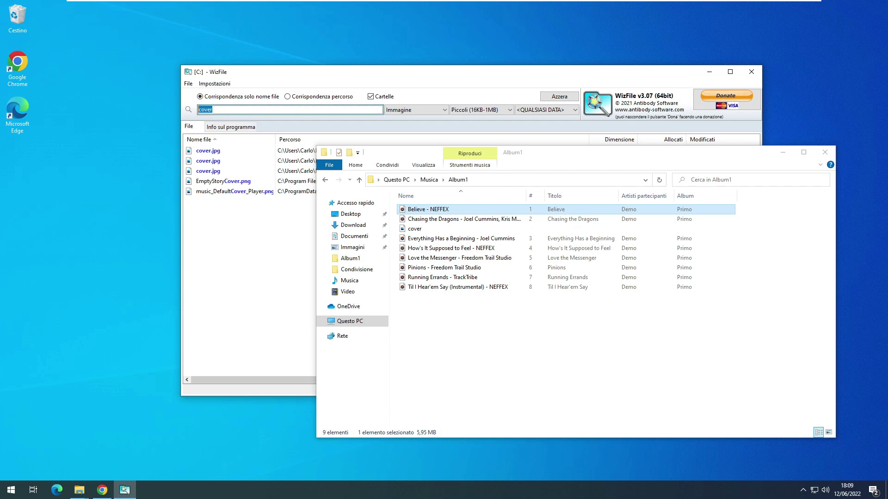
pyautogui.hotkey('ctrl', 'v')
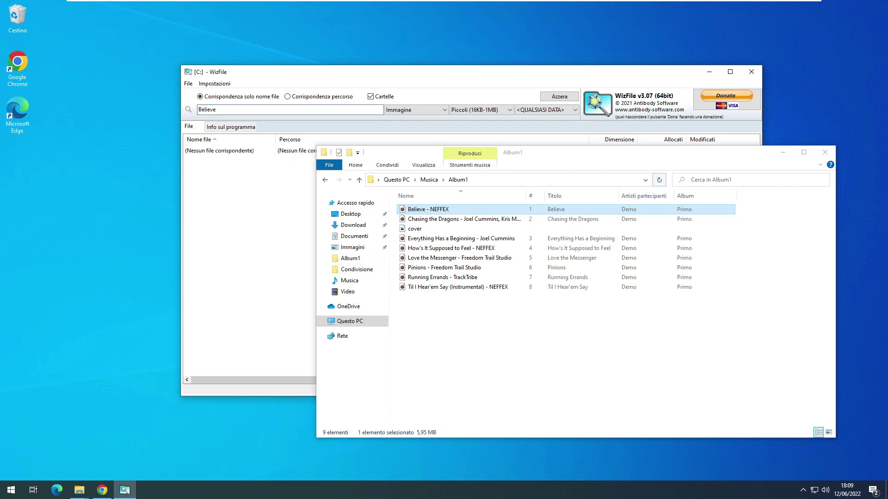
pyautogui.click(782, 152)
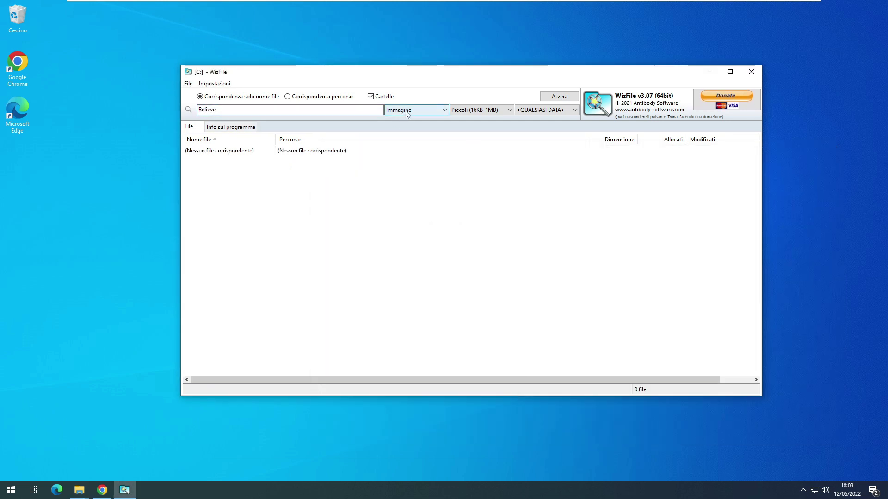
# Step: Filter the "Believe" search to the Audio file type with all sizes included
pyautogui.click(408, 114)
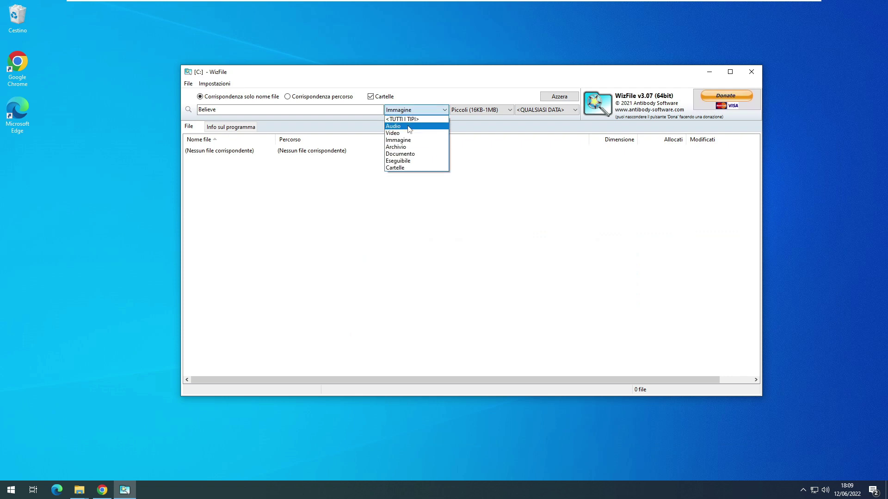
pyautogui.click(410, 126)
pyautogui.click(480, 110)
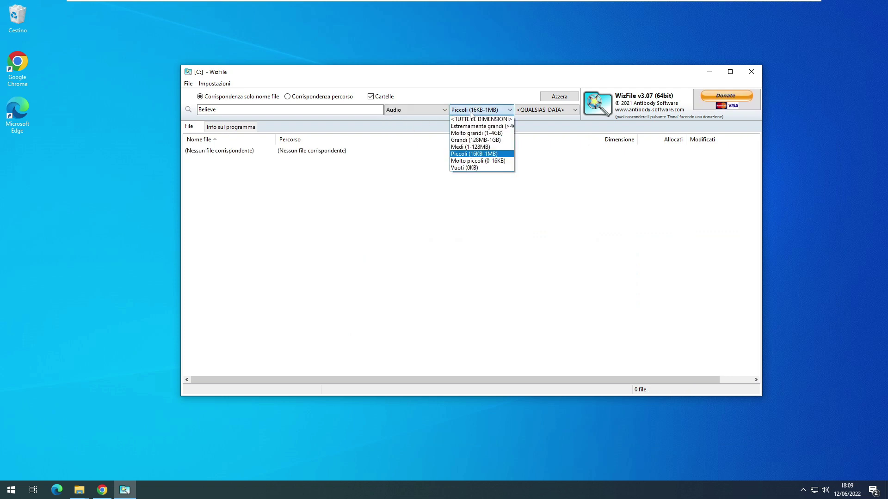
pyautogui.click(472, 118)
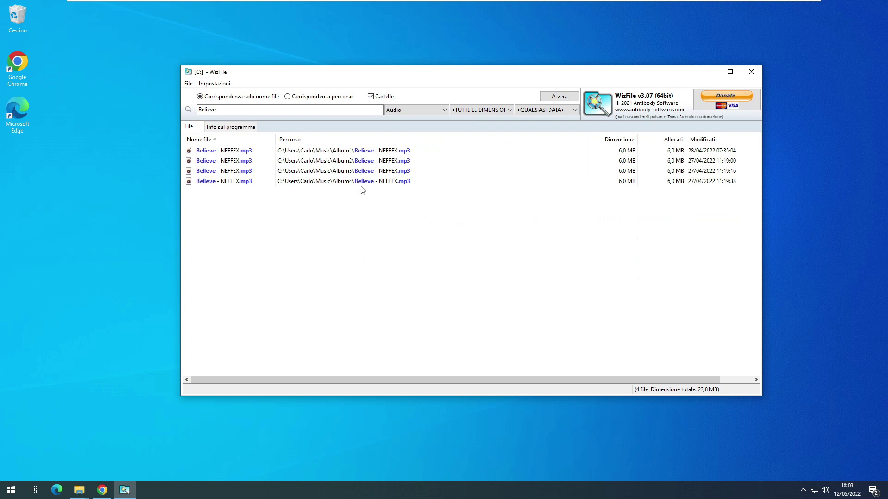
# Step: Compare the "Believe" audio results under the size filters Piccoli (16KB-1MB), Grandi (128MB-1GB), Molto grandi (1-4GB) and Medi (1-128MB)
pyautogui.click(483, 110)
pyautogui.click(486, 155)
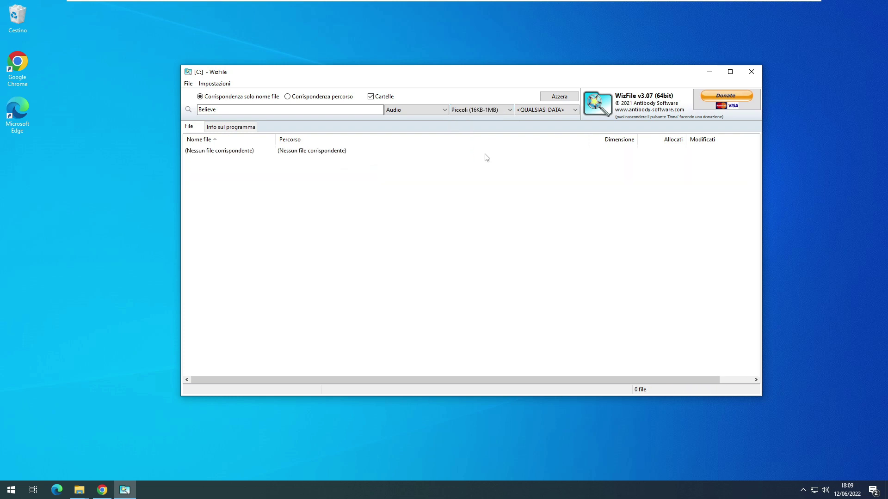
pyautogui.click(484, 111)
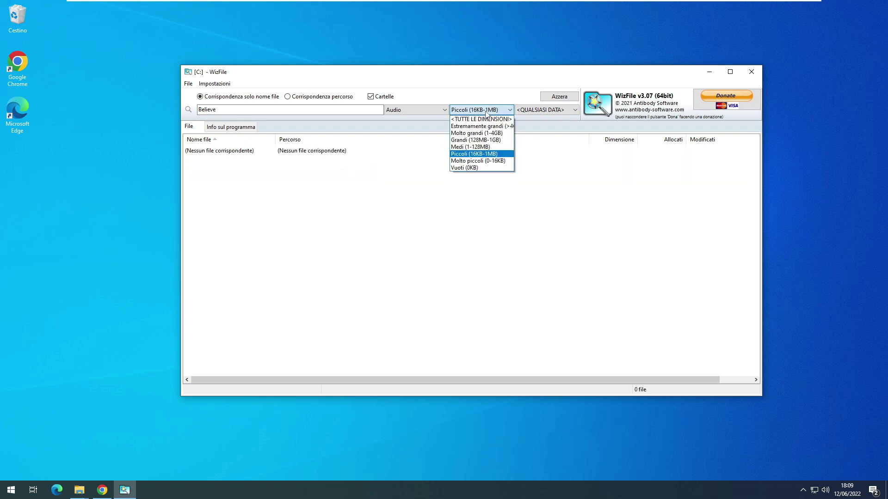
pyautogui.click(491, 140)
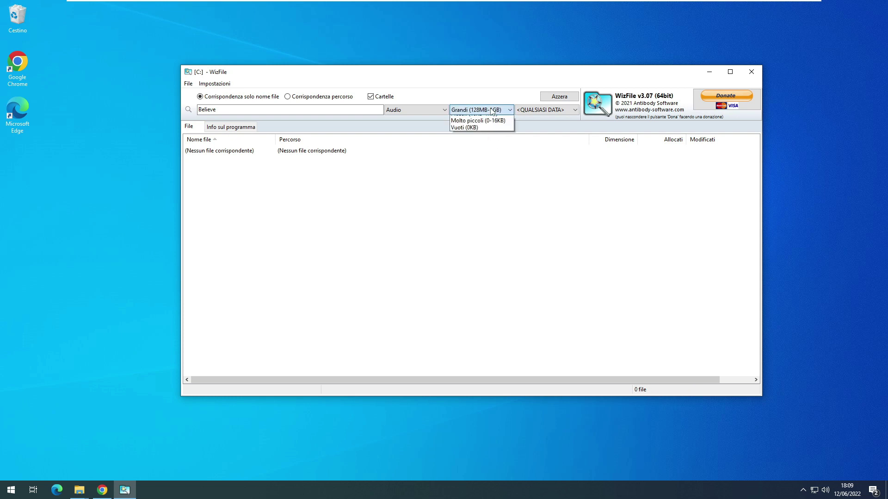
pyautogui.click(492, 111)
pyautogui.click(492, 137)
pyautogui.click(492, 110)
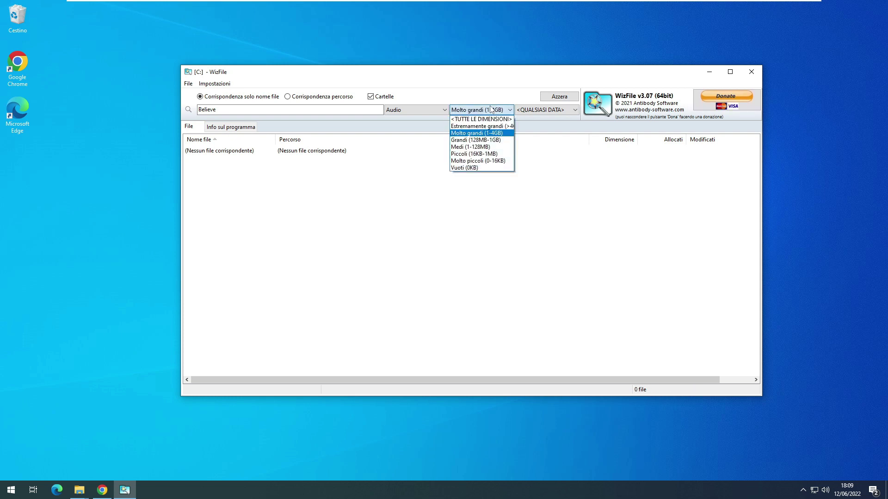
pyautogui.click(486, 144)
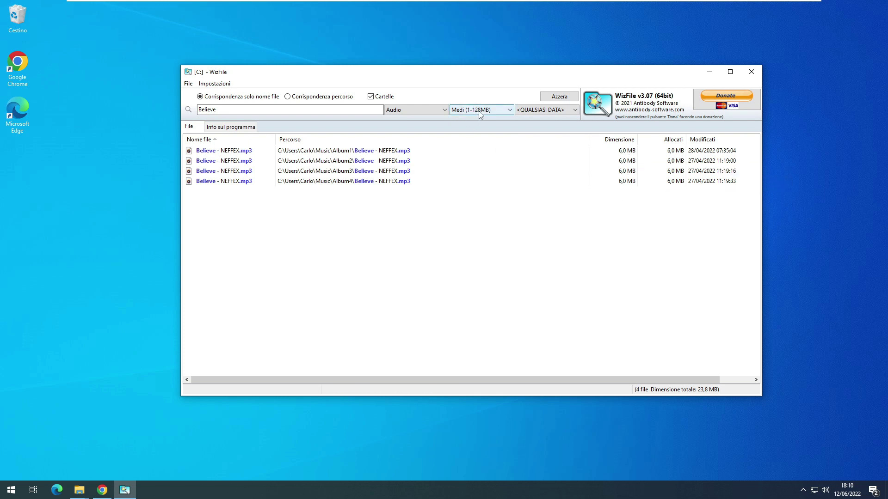
# Step: Reset the size filter to all sizes and clear the search text to list every audio file on the drive
pyautogui.click(497, 110)
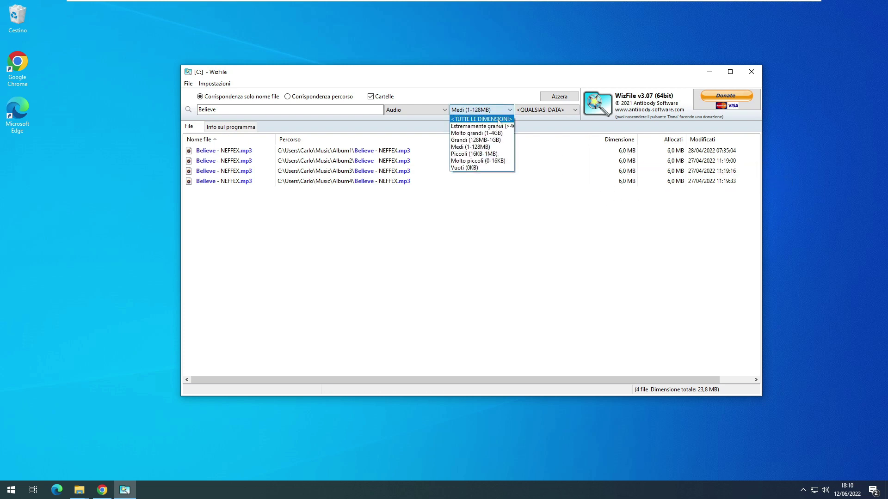
pyautogui.click(481, 120)
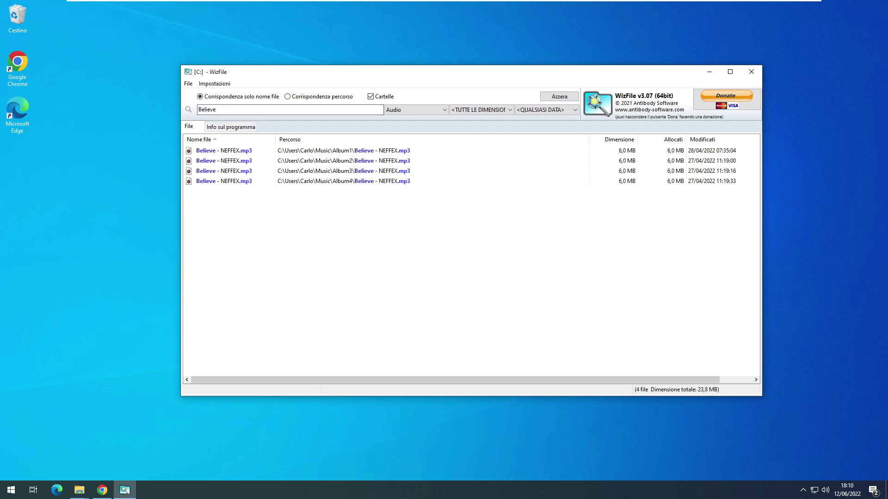
pyautogui.moveTo(226, 109); pyautogui.dragTo(174, 112)
pyautogui.press('BackSpace')
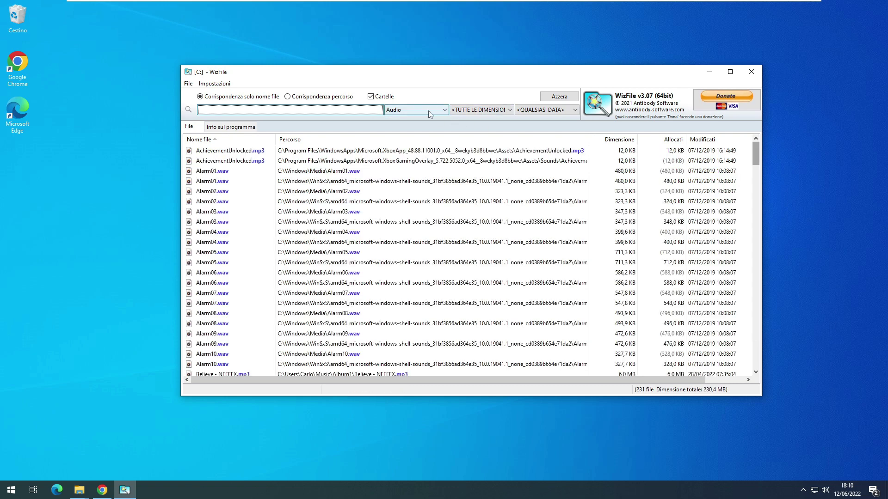
pyautogui.moveTo(756, 156)
pyautogui.mouseDown()
pyautogui.moveTo(764, 365)
pyautogui.moveTo(750, 145)
pyautogui.mouseUp()
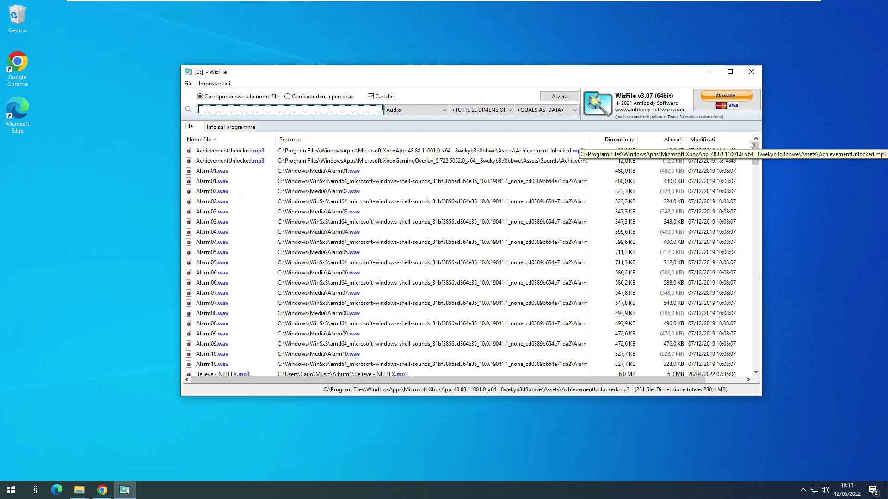
# Step: Change the file type filter to Video and look through the whole list of video files
pyautogui.click(406, 109)
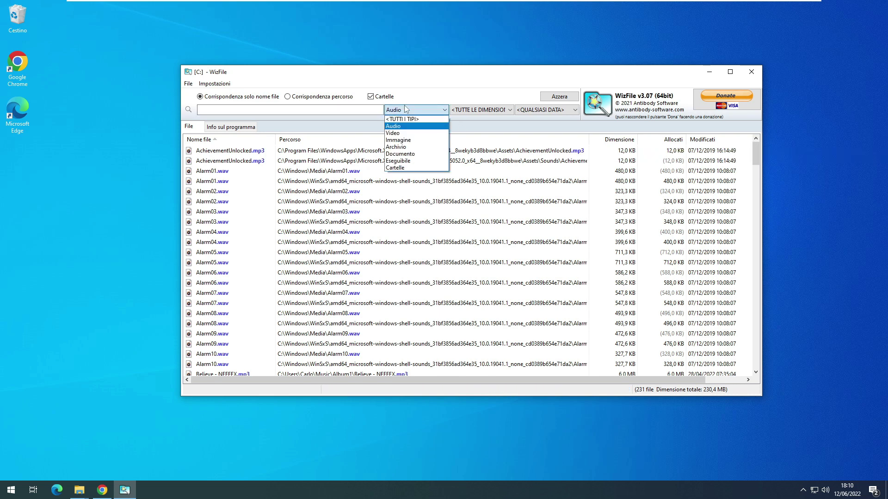
pyautogui.click(406, 133)
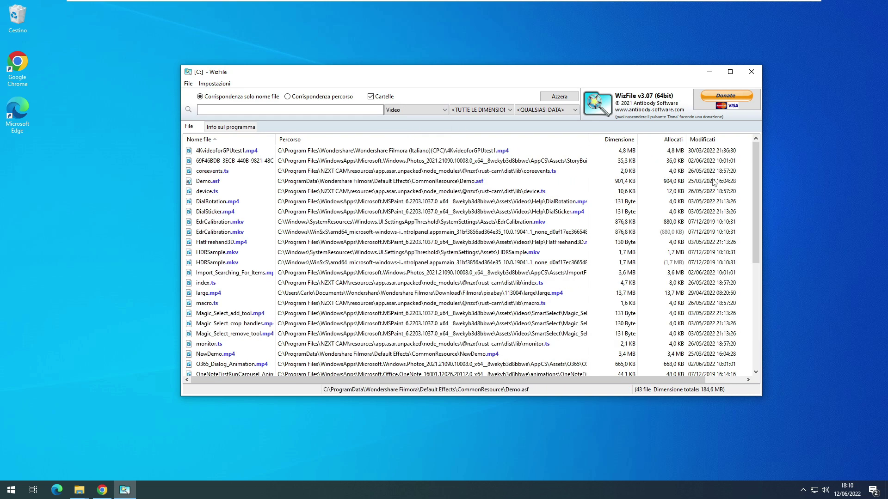
pyautogui.moveTo(756, 198); pyautogui.dragTo(759, 289)
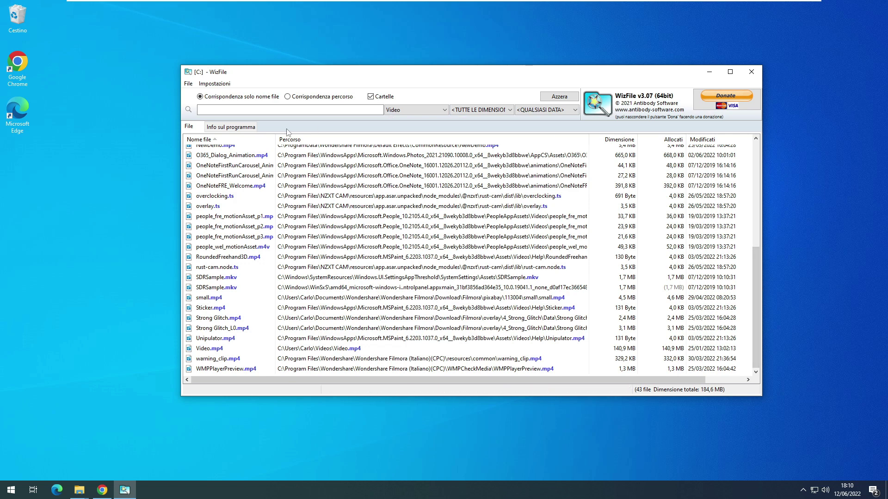
pyautogui.click(248, 112)
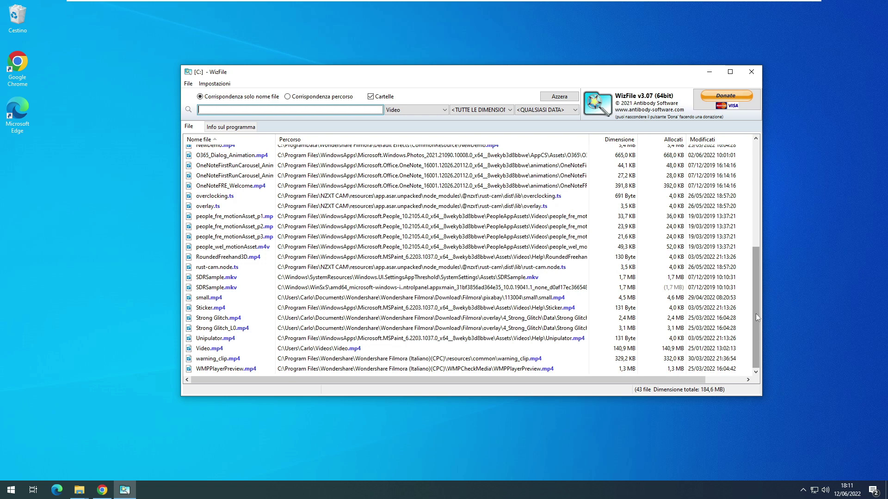
pyautogui.moveTo(755, 313); pyautogui.dragTo(767, 151)
# Step: Browse the drive's image files and its audio files by setting the file type filter to Immagine and Audio in turn
pyautogui.click(416, 111)
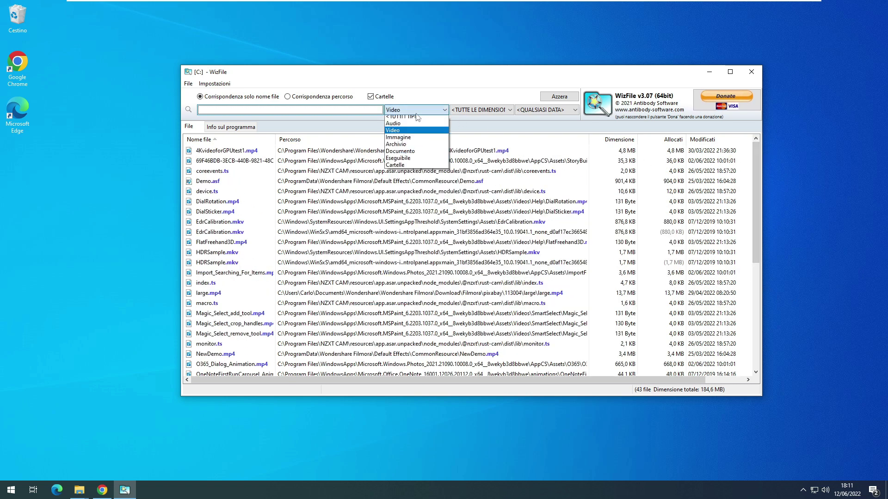
pyautogui.click(407, 140)
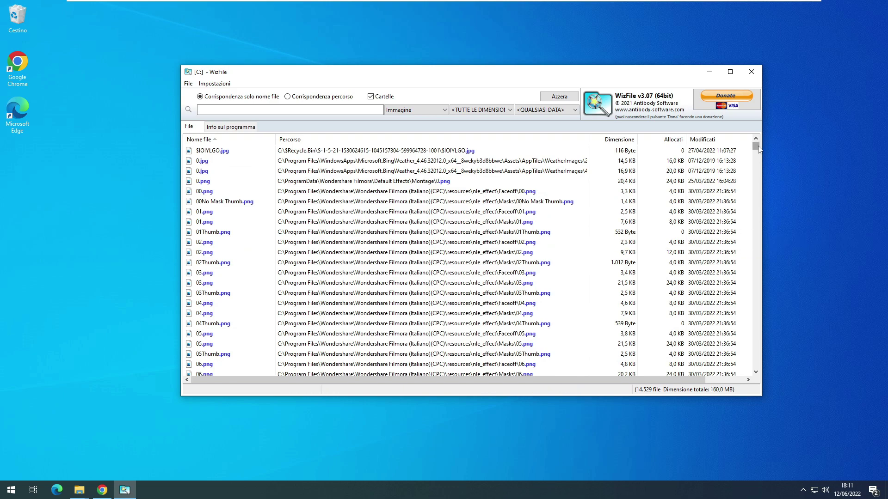
pyautogui.moveTo(756, 147)
pyautogui.mouseDown()
pyautogui.moveTo(764, 306)
pyautogui.moveTo(762, 134)
pyautogui.mouseUp()
pyautogui.click(422, 111)
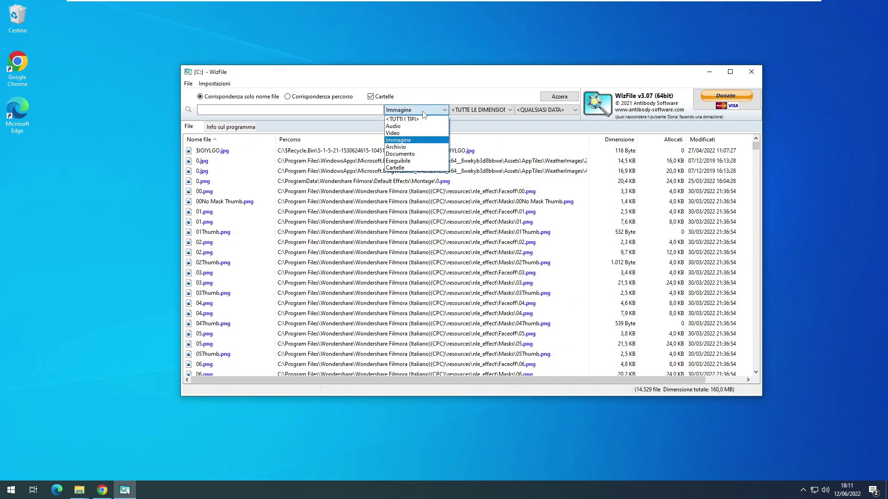
pyautogui.click(423, 130)
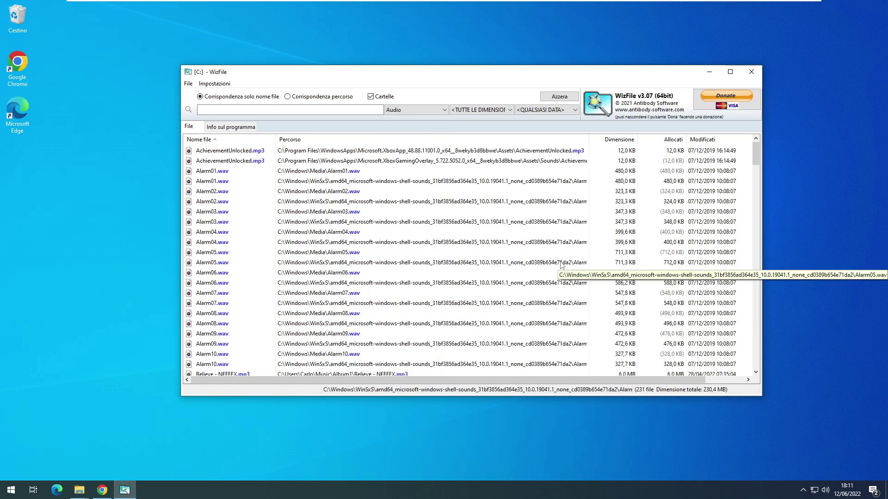
pyautogui.moveTo(755, 155)
pyautogui.mouseDown()
pyautogui.moveTo(766, 221)
pyautogui.moveTo(766, 147)
pyautogui.mouseUp()
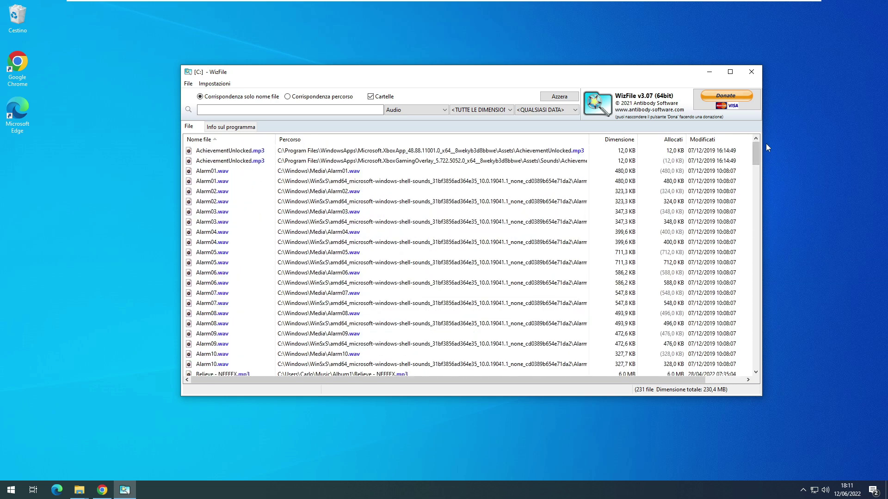
# Step: List the drive's archives and its documents using the file type filters Archivio and Documento
pyautogui.click(428, 111)
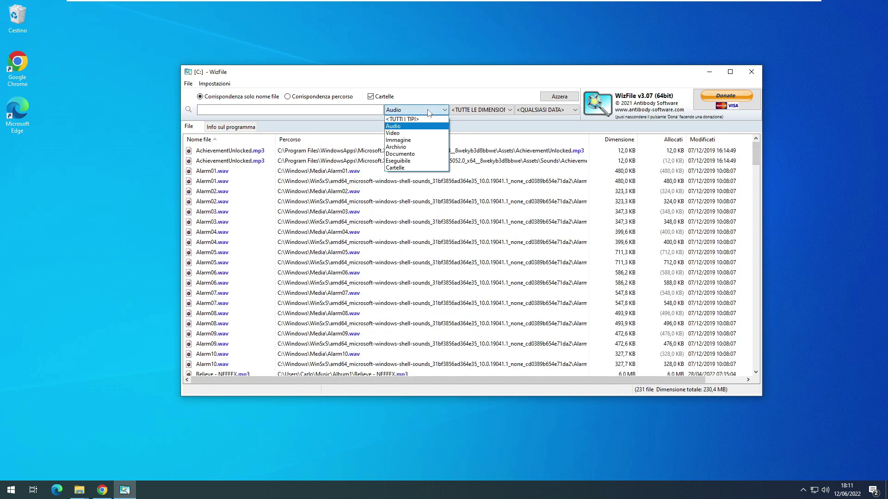
pyautogui.click(398, 146)
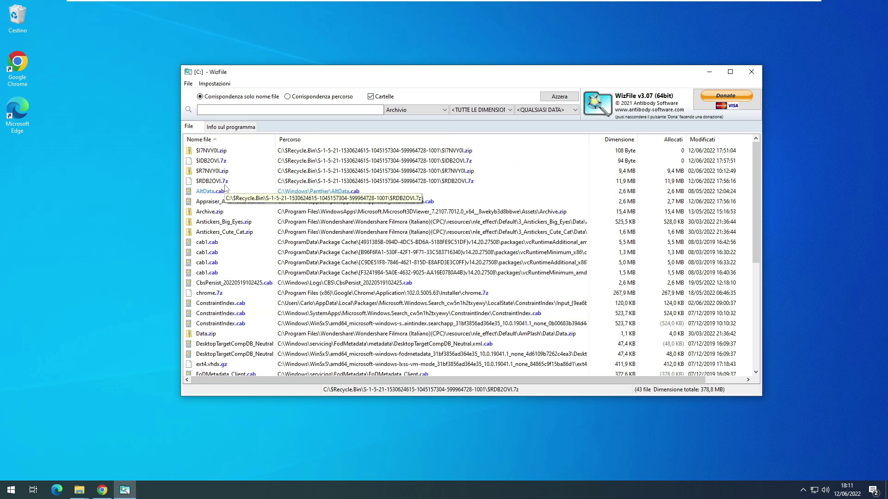
pyautogui.click(415, 110)
pyautogui.click(416, 154)
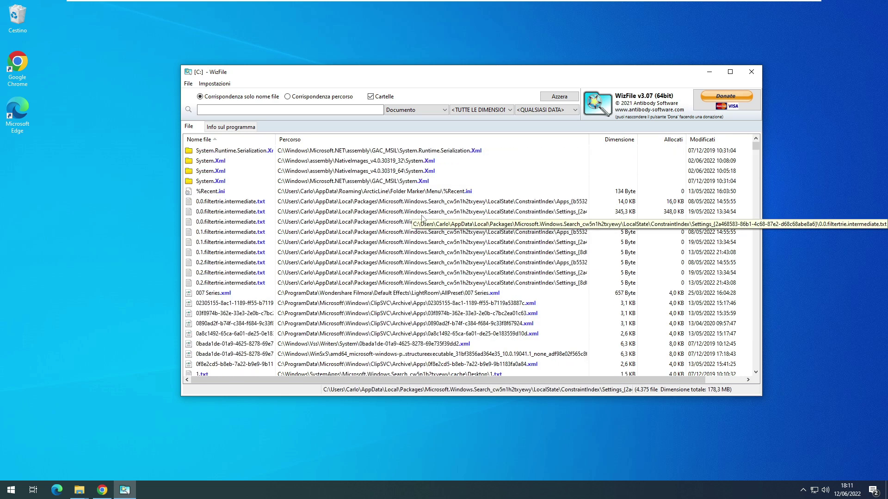
# Step: Look through the executables and the folders on the drive with the file type filters Eseguibile and Cartelle
pyautogui.click(410, 110)
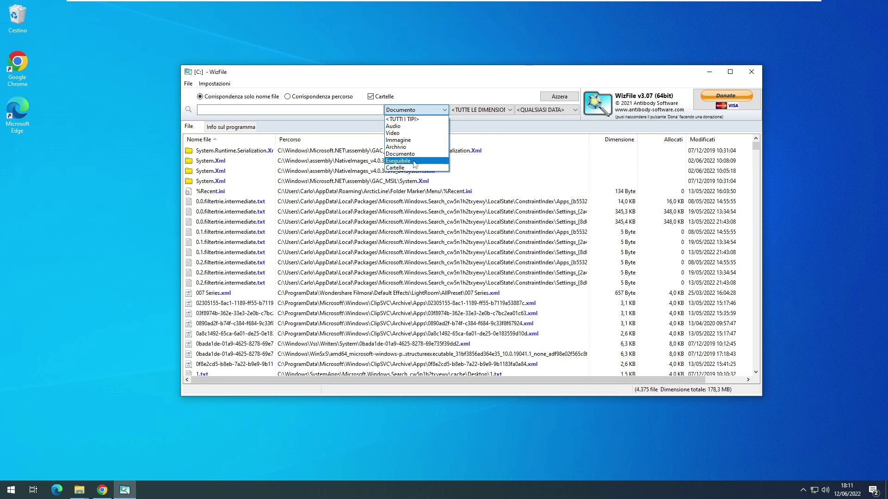
pyautogui.click(413, 160)
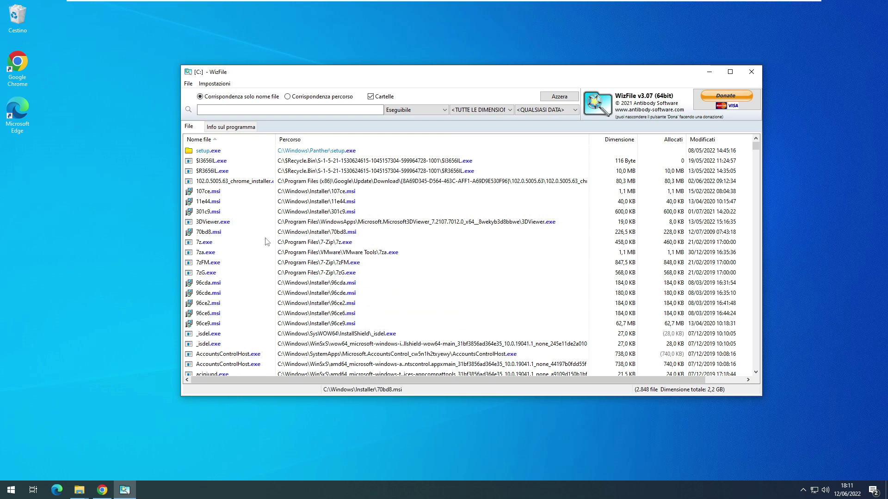
pyautogui.scroll(-2, 465, 273)
pyautogui.scroll(-2, 465, 274)
pyautogui.click(414, 109)
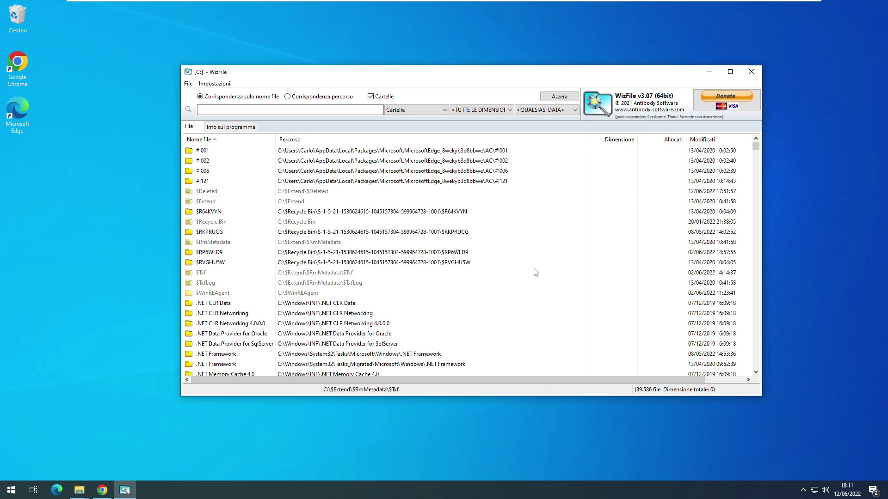
pyautogui.scroll(-15, 536, 271)
pyautogui.scroll(-1, 535, 270)
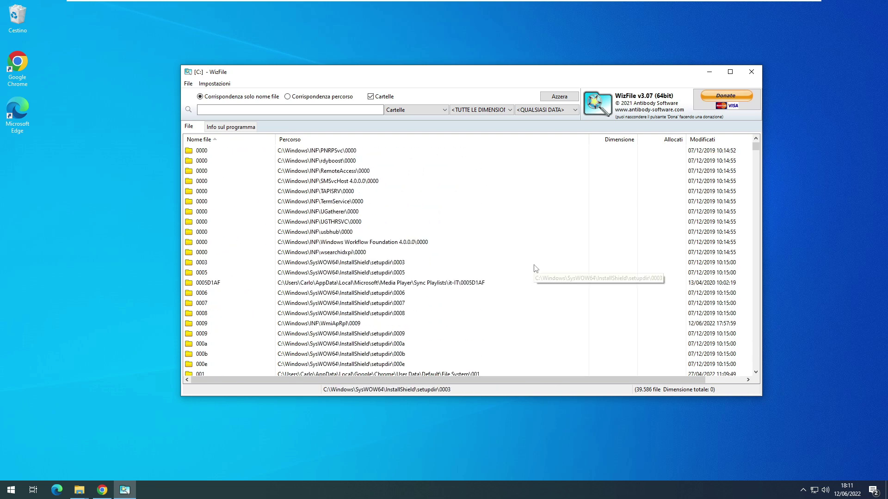
# Step: Reset the file type filter to <TUTTI I TIPI>, and set it back to Audio to list the audio files
pyautogui.click(439, 111)
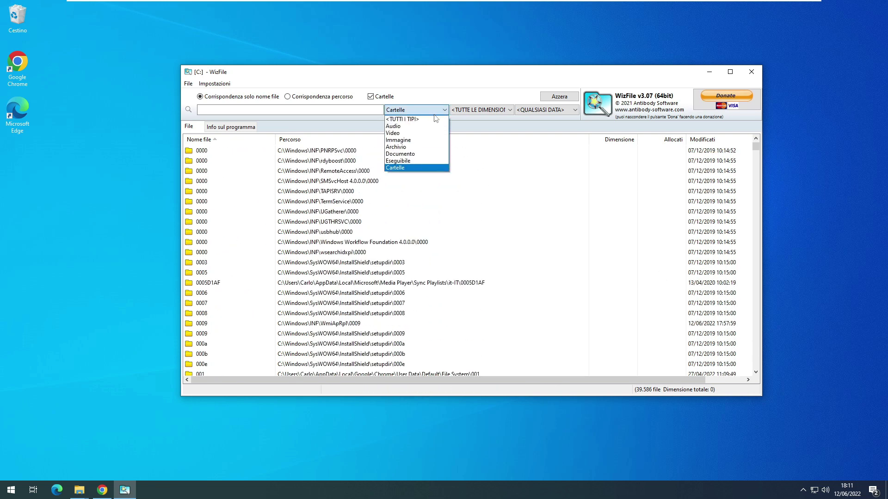
pyautogui.click(431, 119)
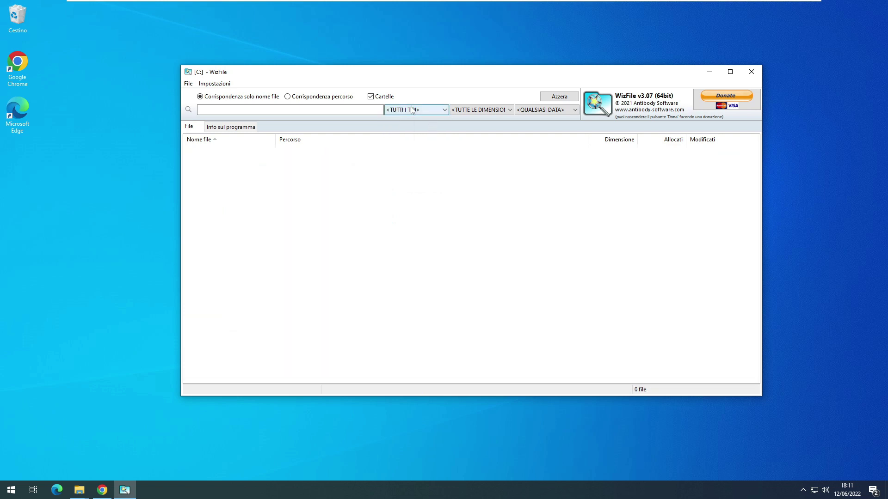
pyautogui.click(412, 110)
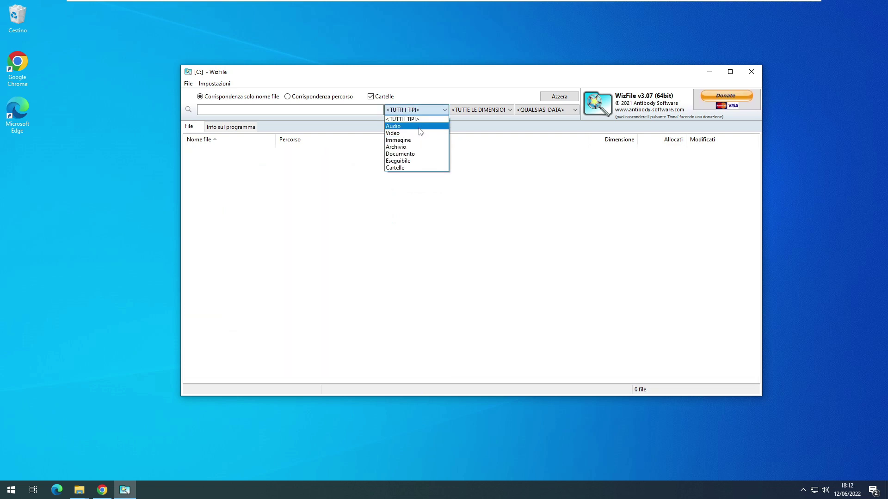
pyautogui.click(298, 110)
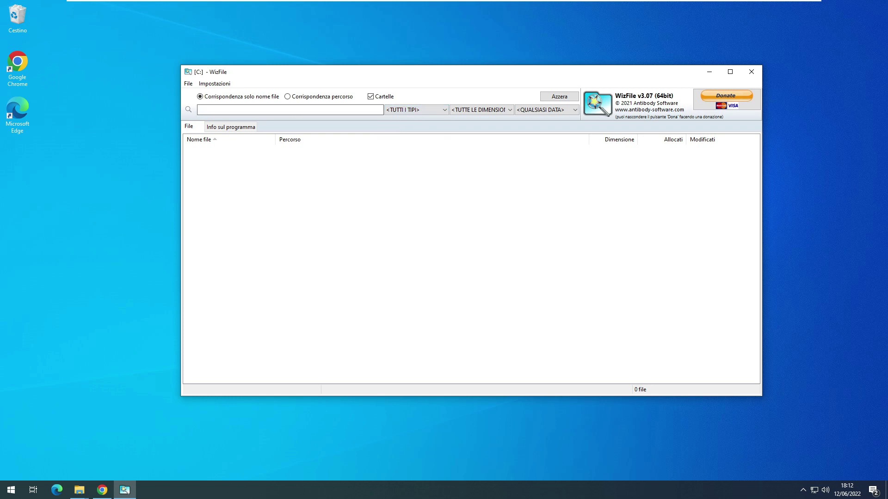
pyautogui.click(435, 115)
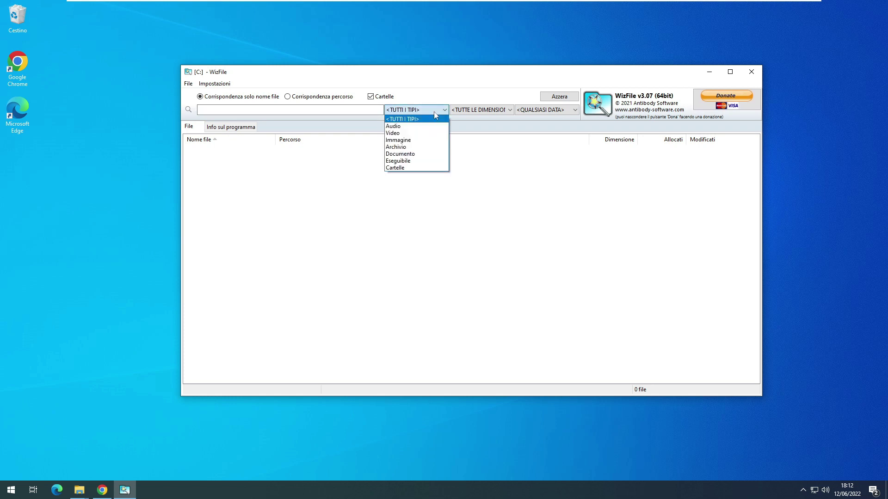
pyautogui.click(432, 127)
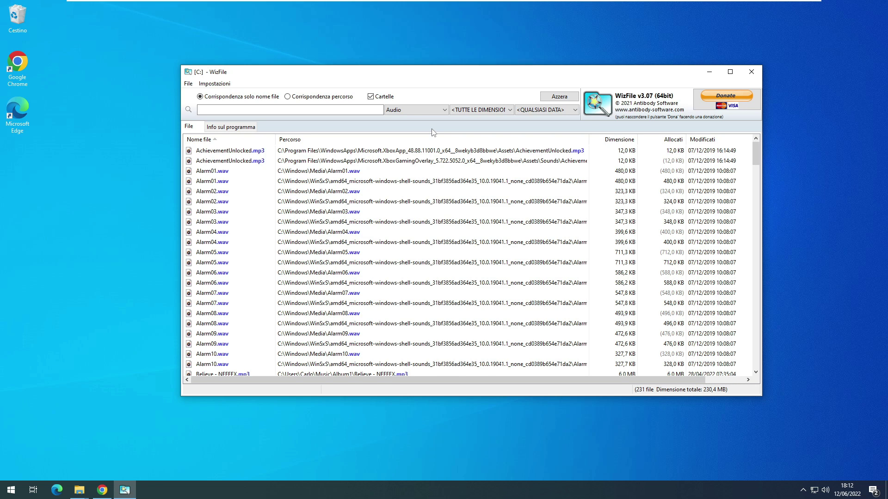
# Step: Review the available program settings, including size units, monitoring, minimizing, theme and language options
pyautogui.click(211, 83)
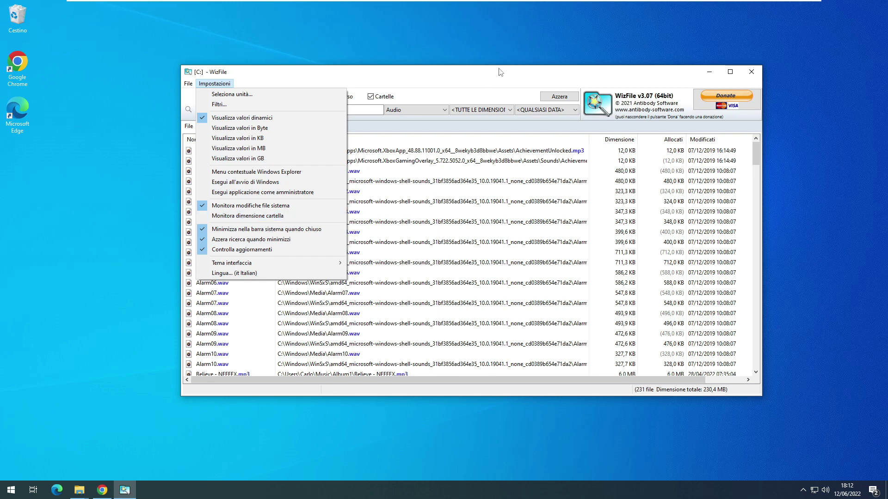
pyautogui.click(487, 87)
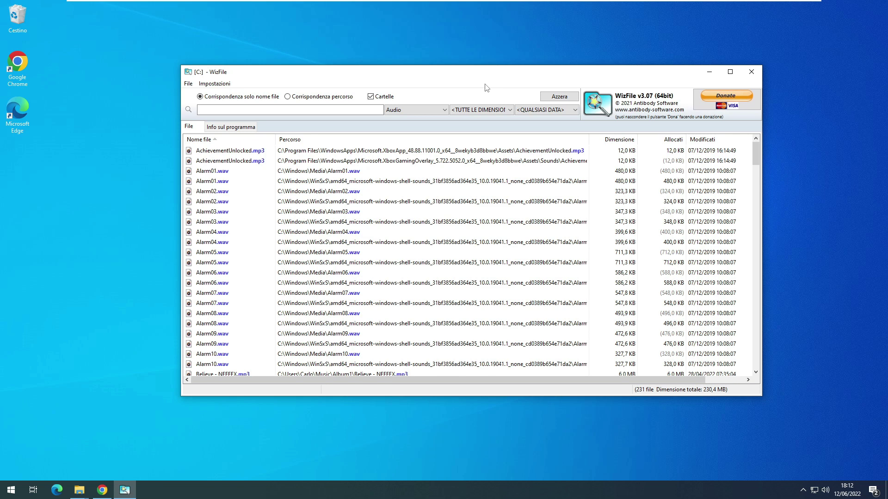
# Step: Switch the file type filter to Immagine and finally to Video to list the video files
pyautogui.click(423, 109)
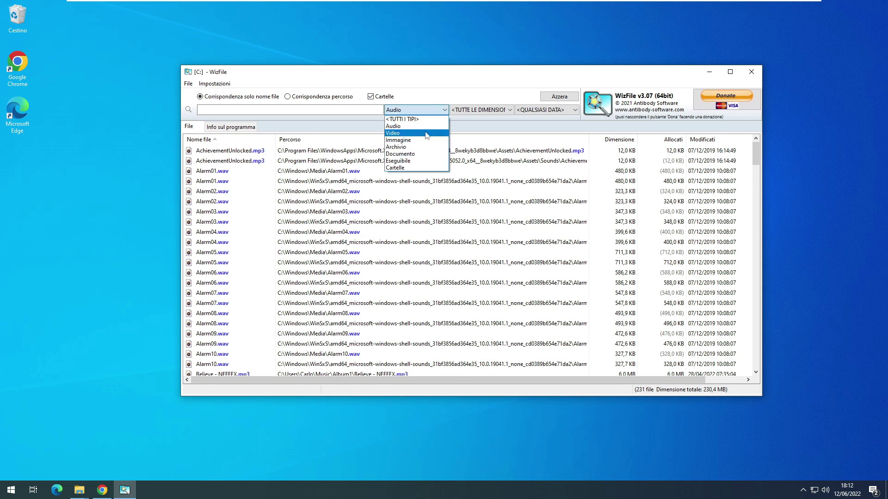
pyautogui.click(426, 140)
pyautogui.click(419, 110)
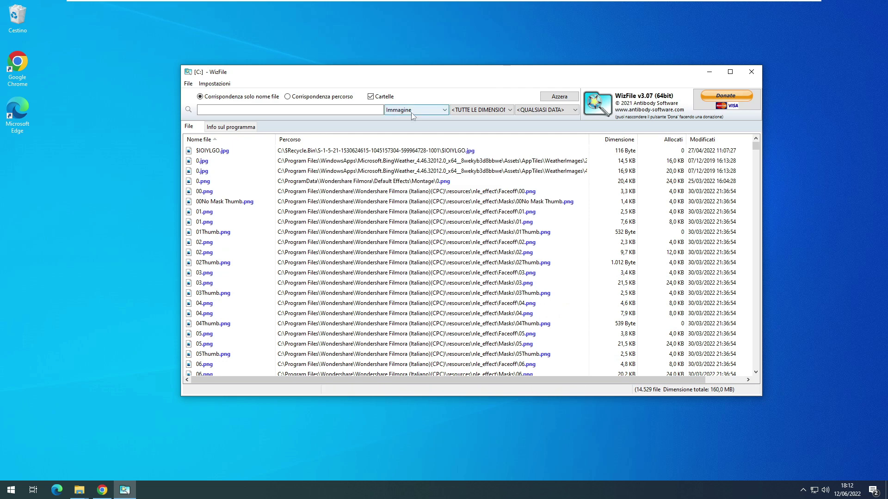
pyautogui.click(410, 133)
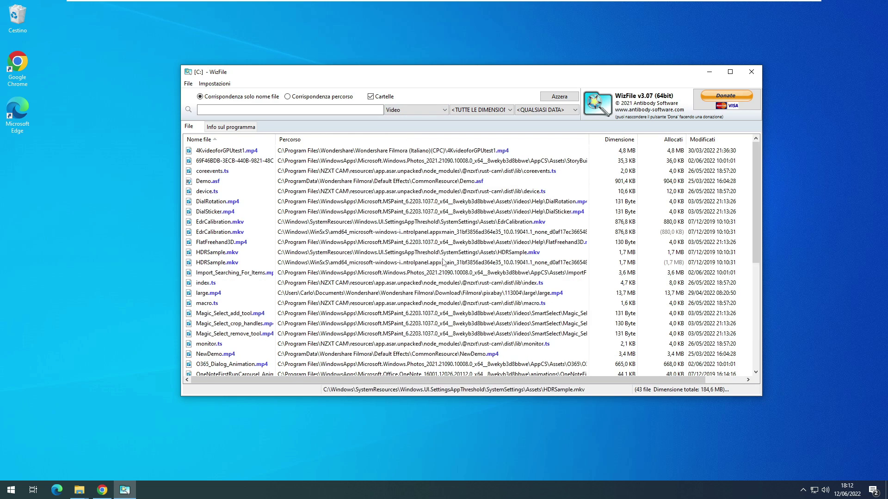